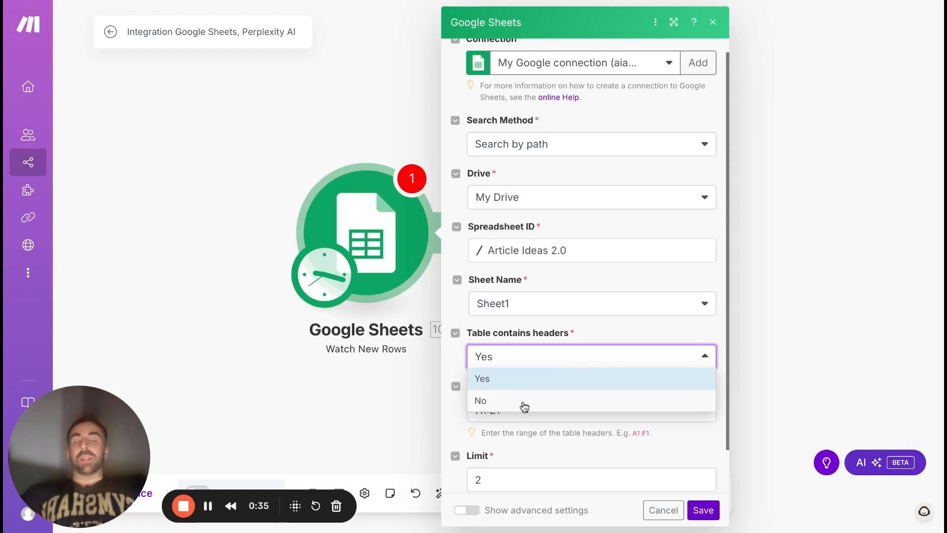
Set the Google Sheets trigger's table headers option to No and its limit to 1, and save the module.
left_click(524, 406)
scroll(545, 365, "down", 1)
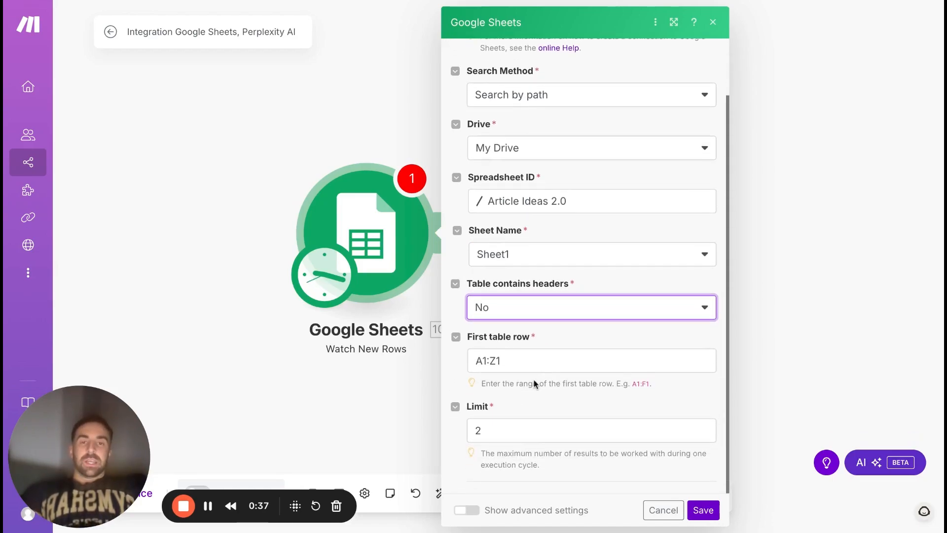
left_click(490, 430)
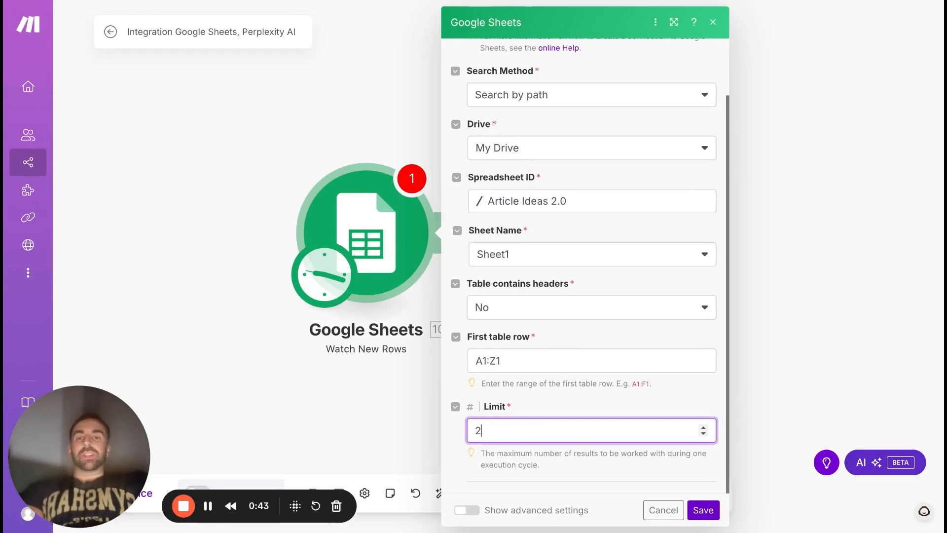
key("BackSpace")
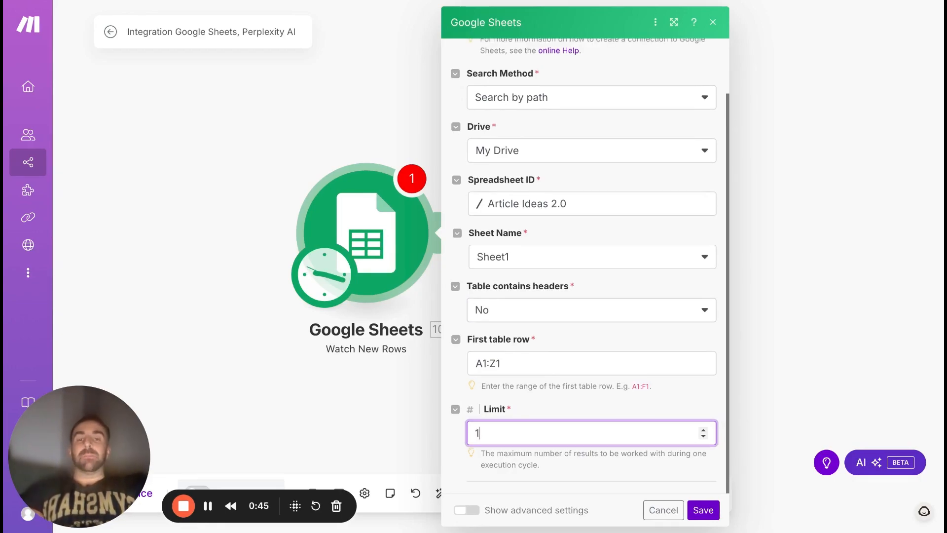
left_click(703, 510)
left_click(455, 262)
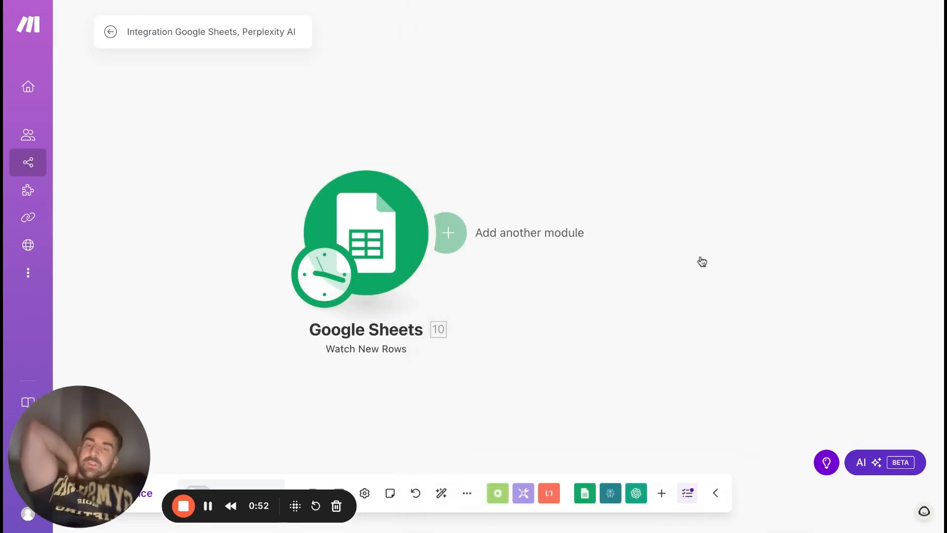
Add a Perplexity AI Create a Chat Completion module after the Google Sheets trigger.
left_click(448, 233)
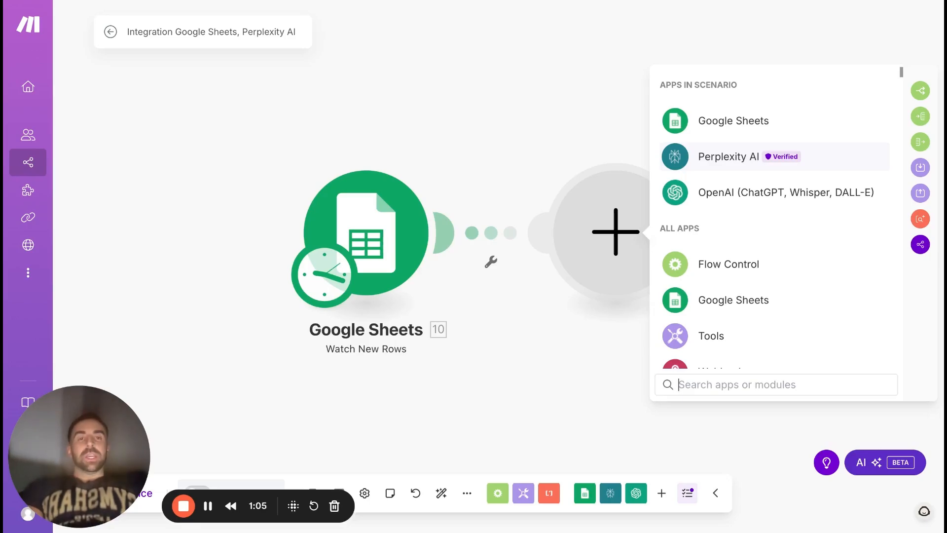
left_click(729, 157)
left_click(740, 191)
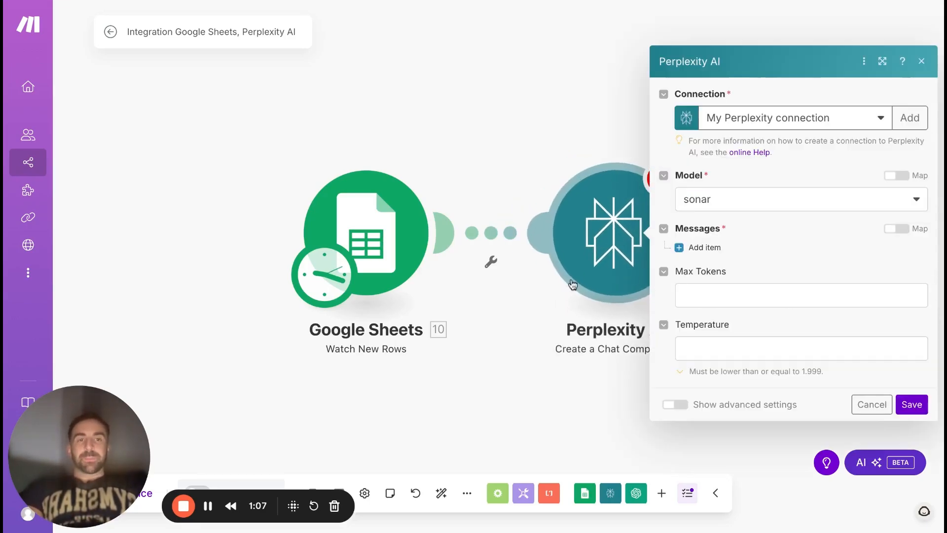
Add a message item to the Perplexity module with Google Sheets column A as its content and User as its role.
left_click(679, 248)
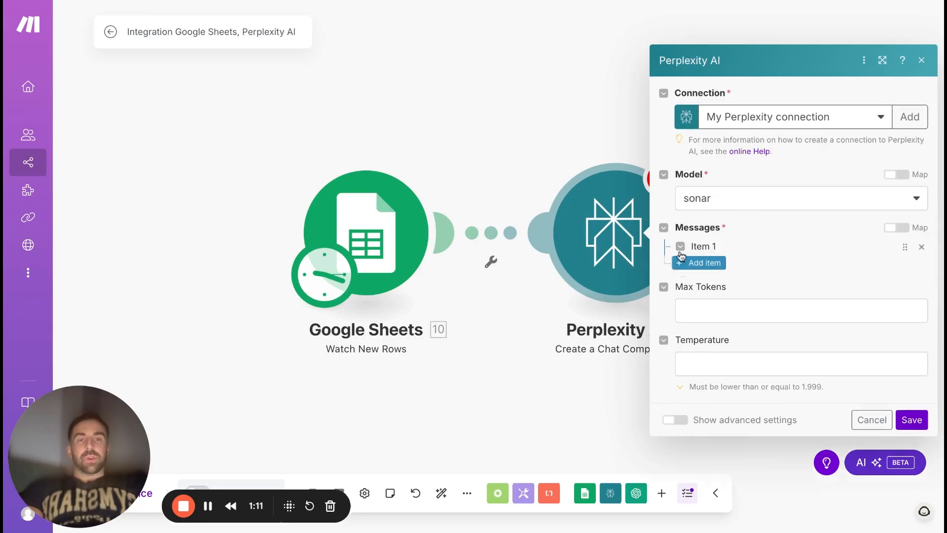
left_click(743, 249)
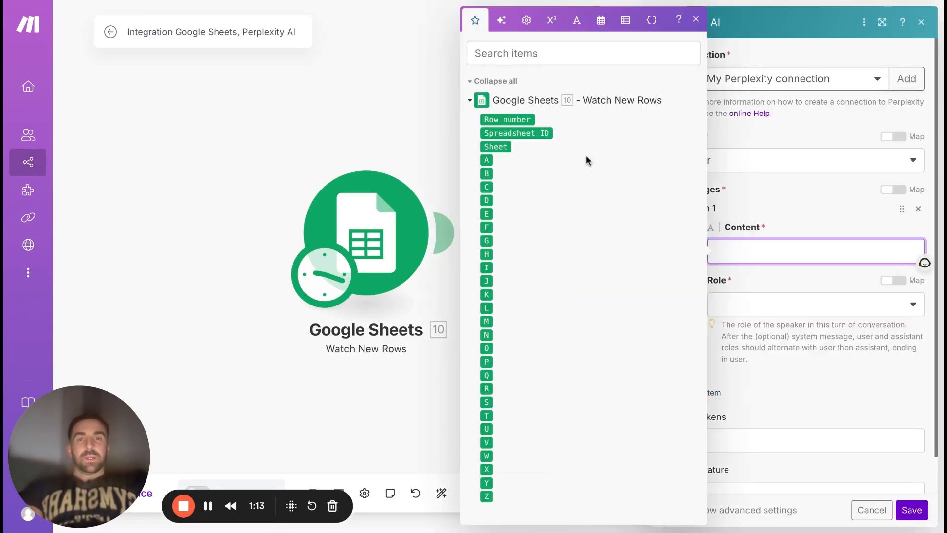
left_click(487, 160)
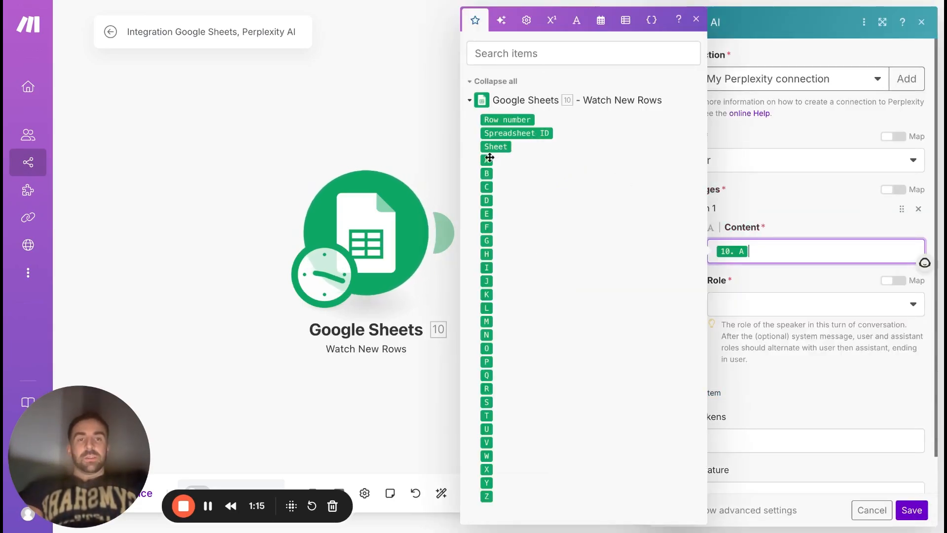
left_click(825, 232)
left_click(738, 310)
left_click(735, 324)
scroll(730, 276, "down", 1)
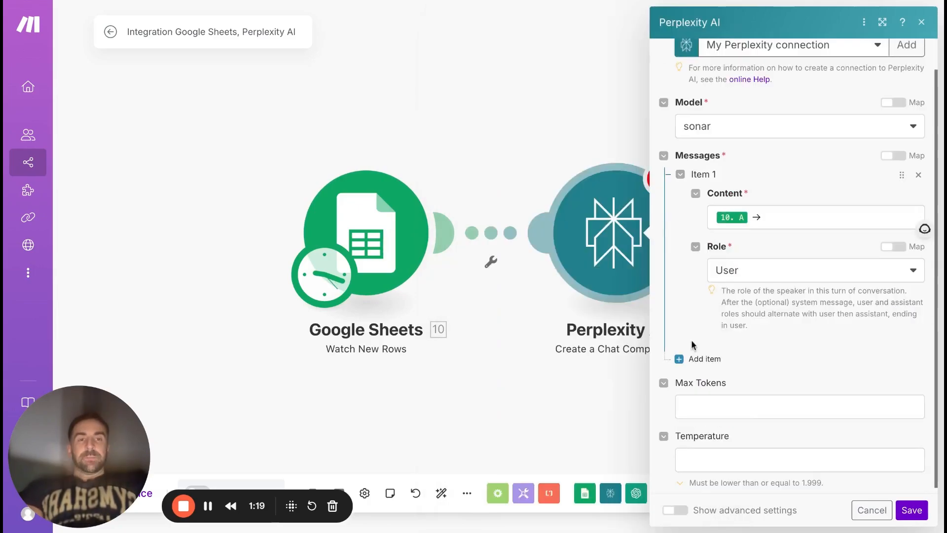
Paste the world class researcher prompt, asking for summarized, web-researched articles from keyword ideas, ahead of the column A value in the message content.
scroll(725, 218, "up", 1)
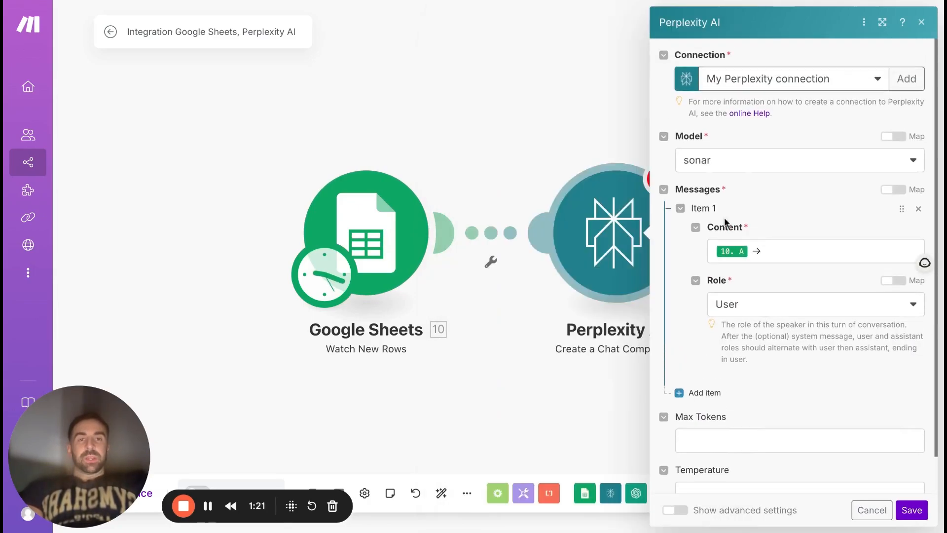
left_click(716, 252)
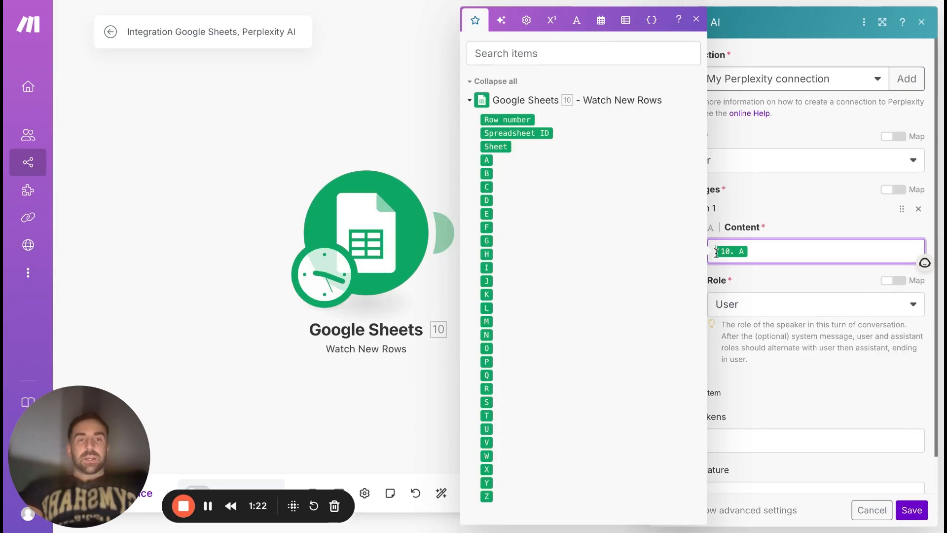
left_click(749, 193)
left_click(715, 252)
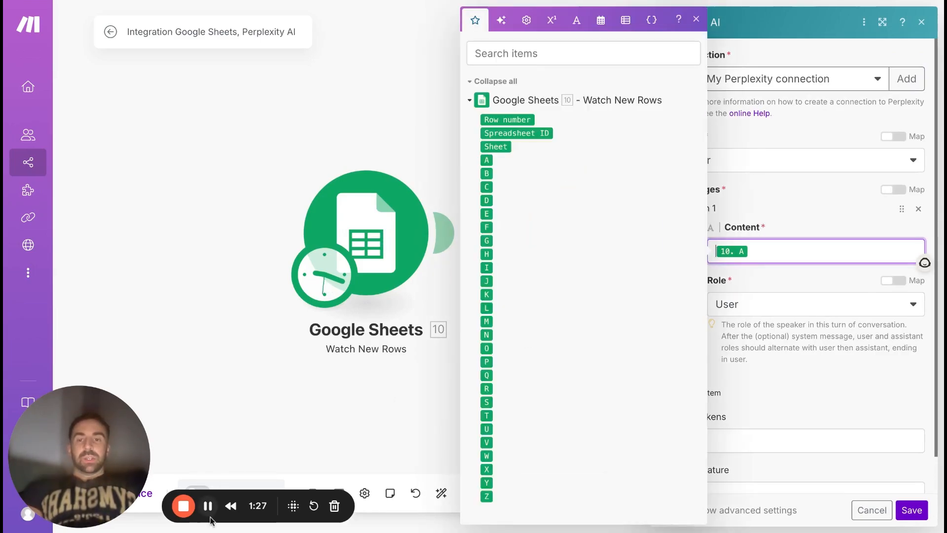
left_click(712, 253)
key("ctrl+v")
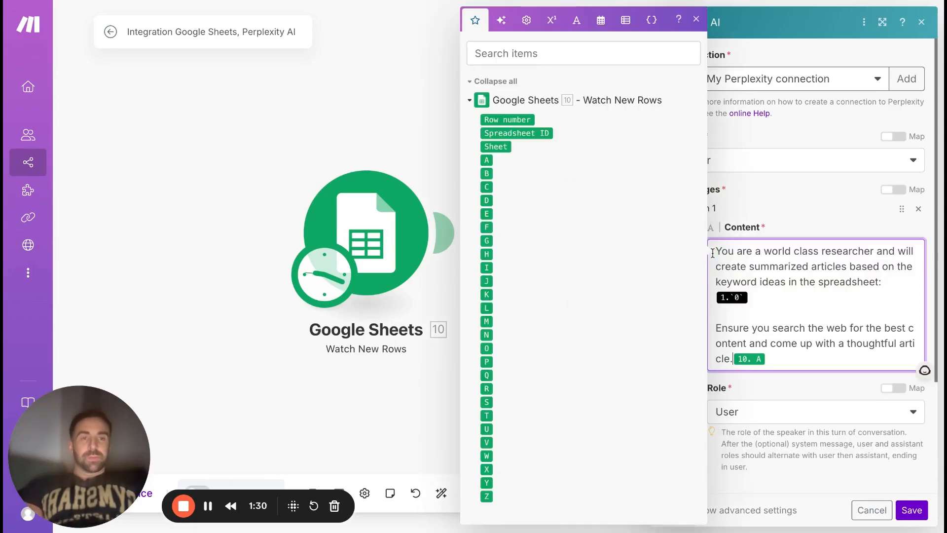
Replace the invalid placeholder after "keyword ideas in the spreadsheet:" in the prompt with the Google Sheets column A value.
left_click(769, 303)
key("BackSpace")
key("BackSpace")
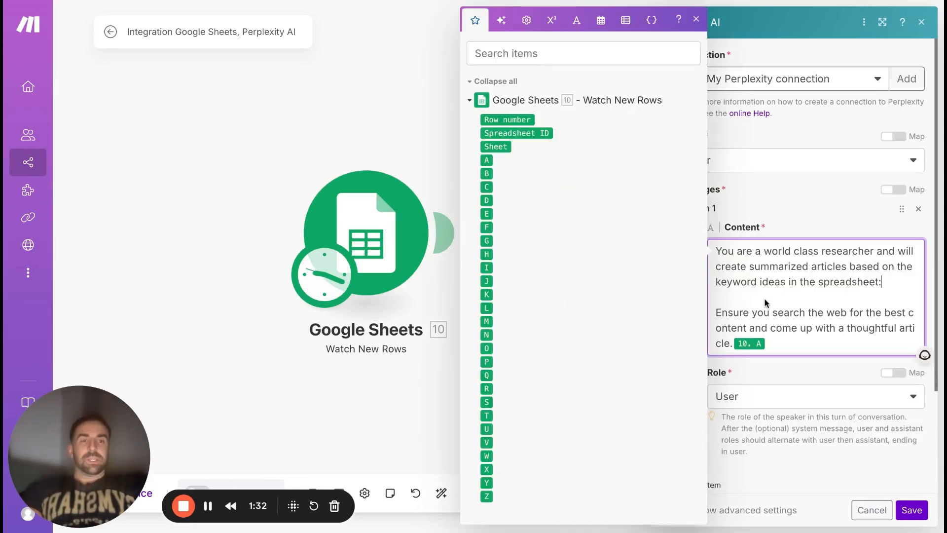
left_click(486, 160)
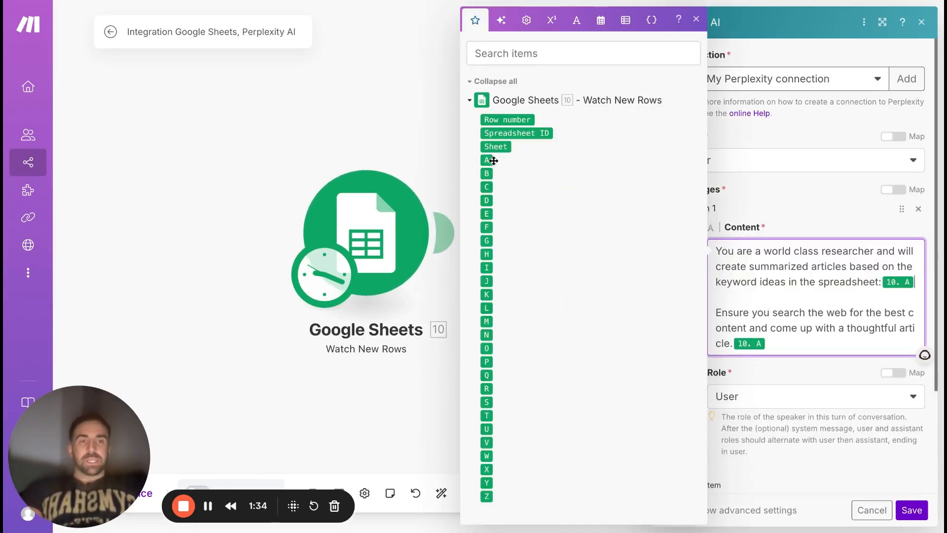
left_click(844, 301)
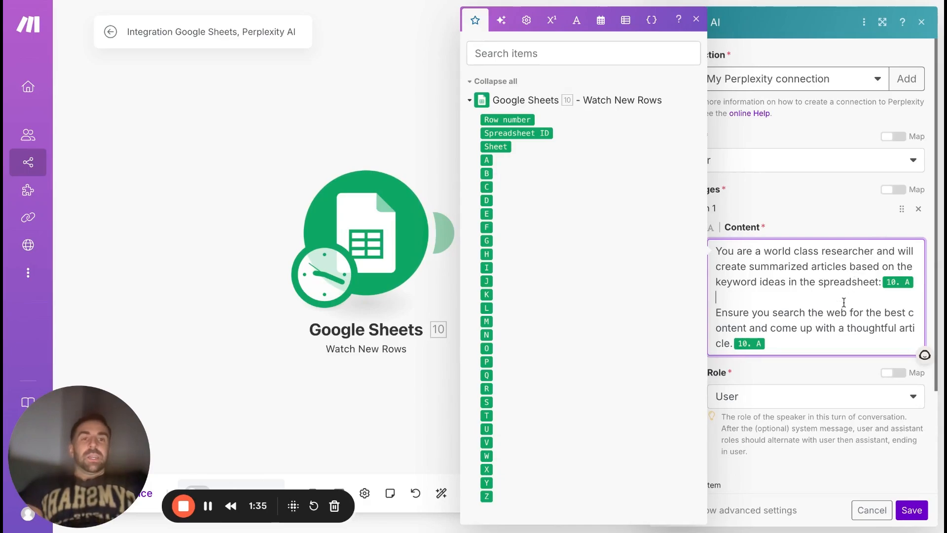
left_click(695, 20)
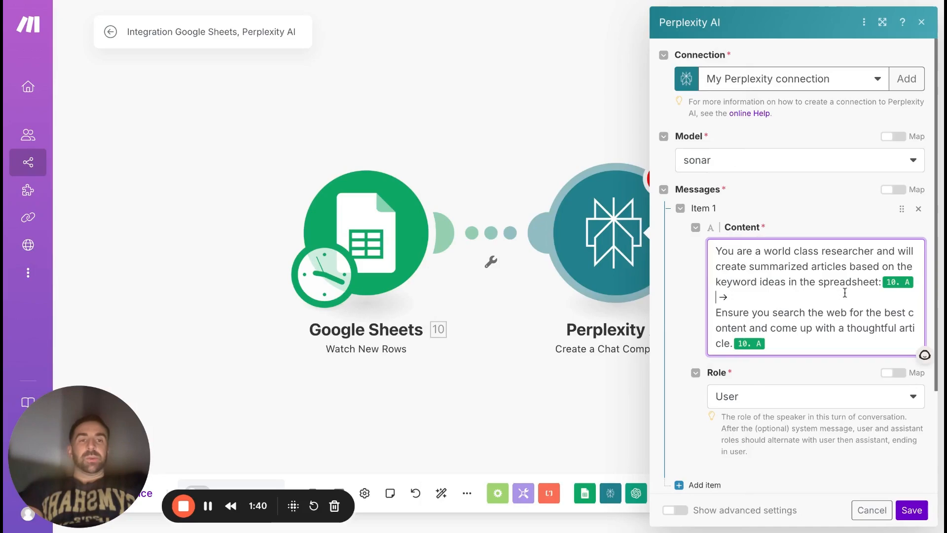
Insert "OR URL links" after "keyword ideas" in the prompt.
left_click(789, 282)
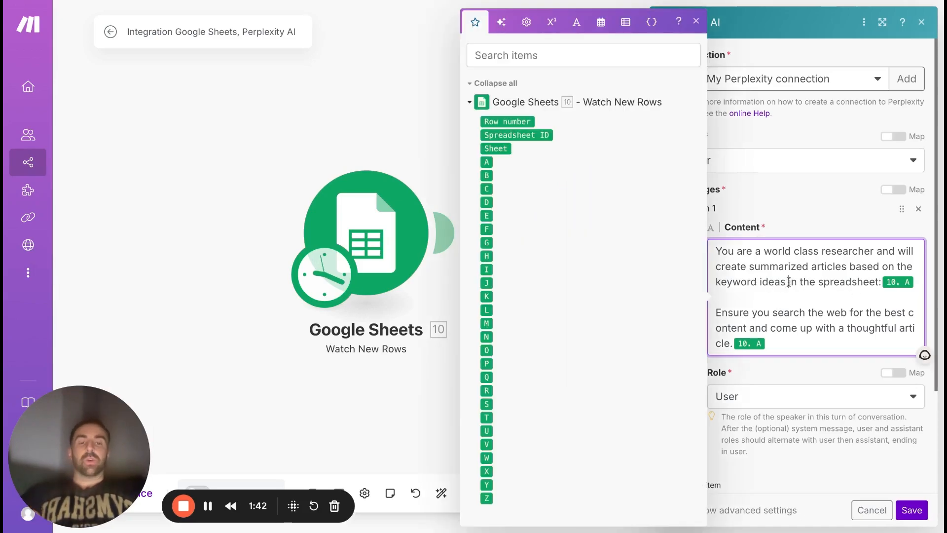
type("OR URL links")
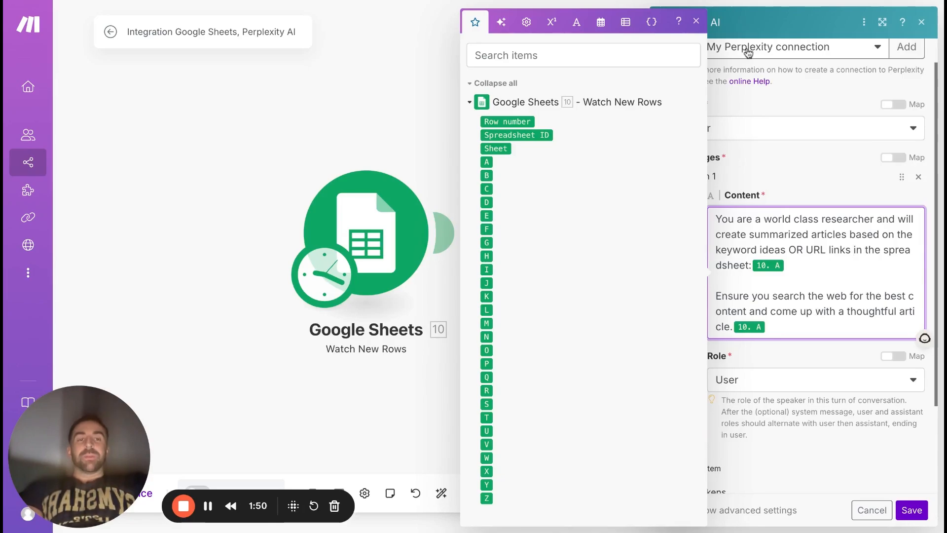
left_click(696, 21)
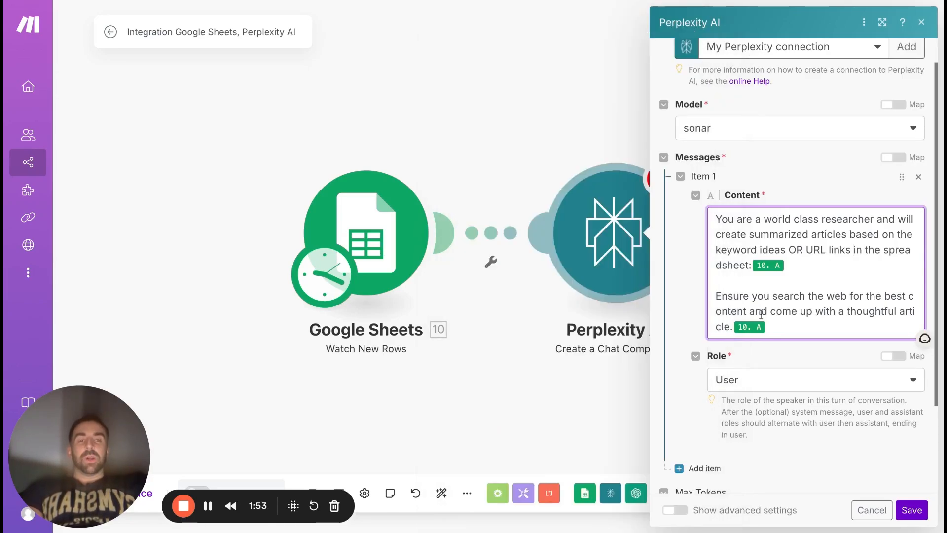
Review the prompt's researcher role wording and save the Perplexity AI module.
scroll(804, 326, "down", 1)
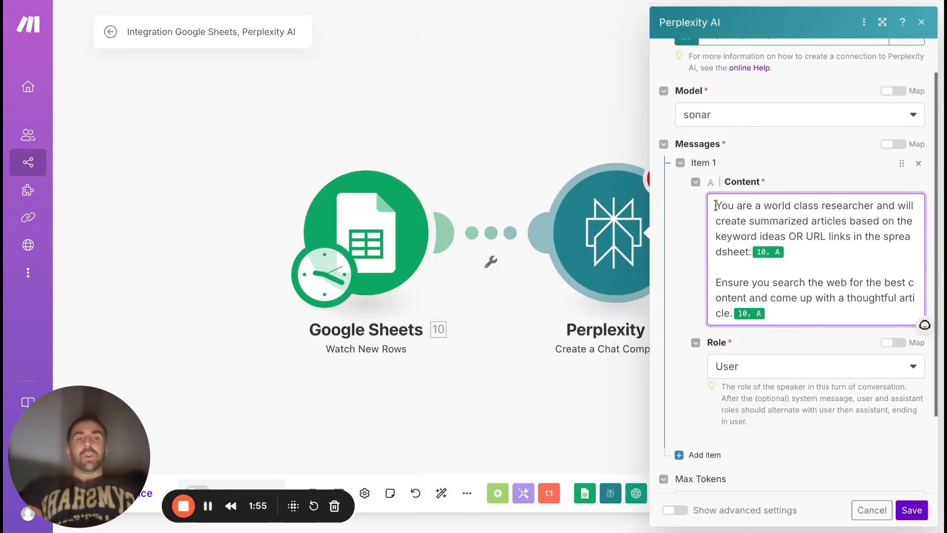
left_click_drag(716, 205, 870, 205)
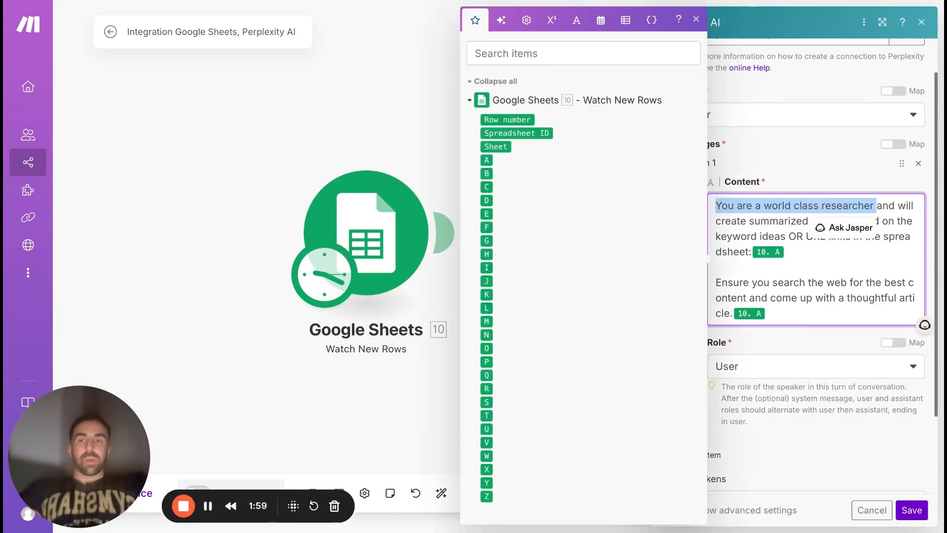
left_click(847, 264)
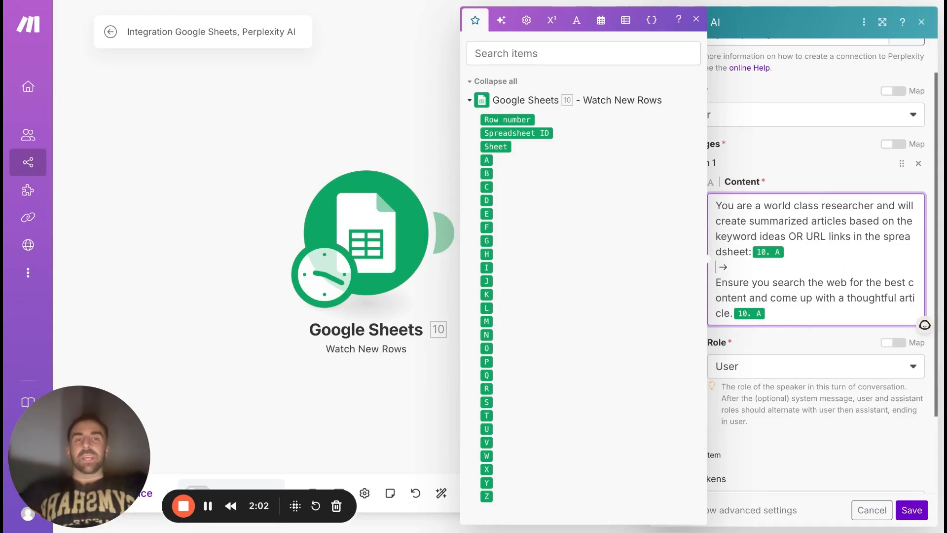
left_click(696, 20)
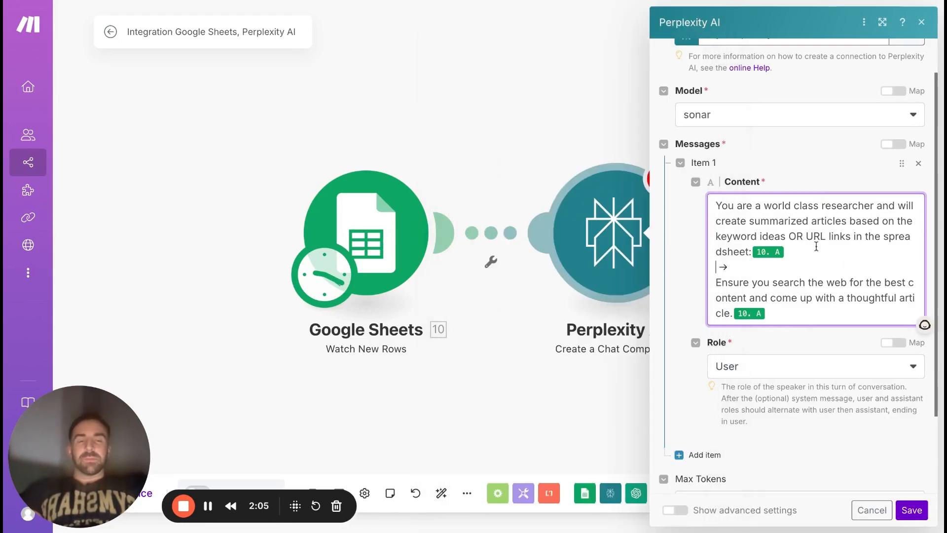
left_click(912, 510)
scroll(644, 342, "down", 2)
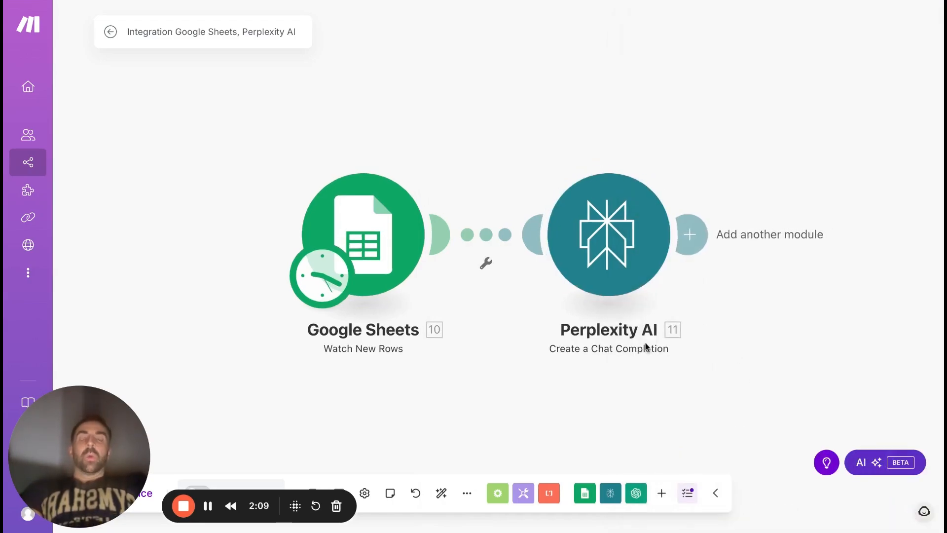
Switch to the Article Ideas 2.0 spreadsheet in Google Sheets and enter "best home gym equipment" in cell A1.
left_click(351, 2)
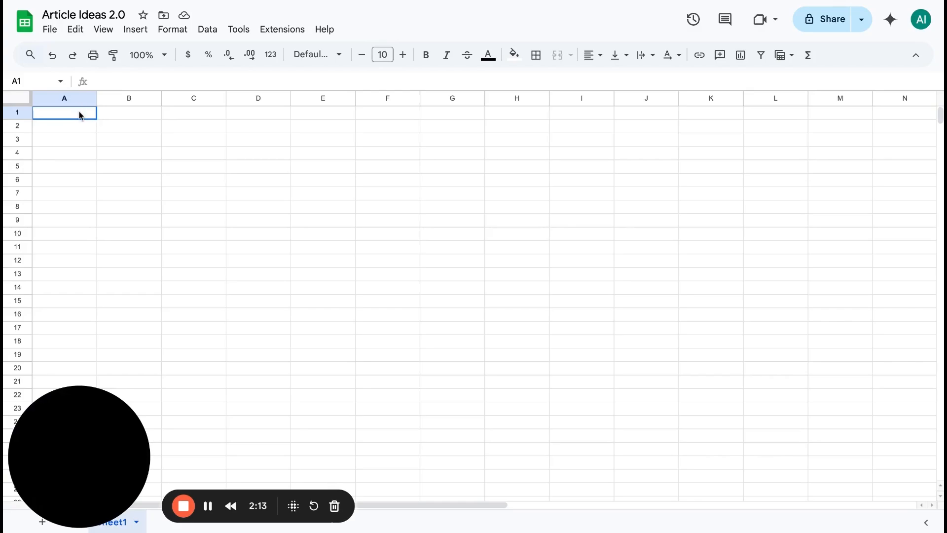
type("best h")
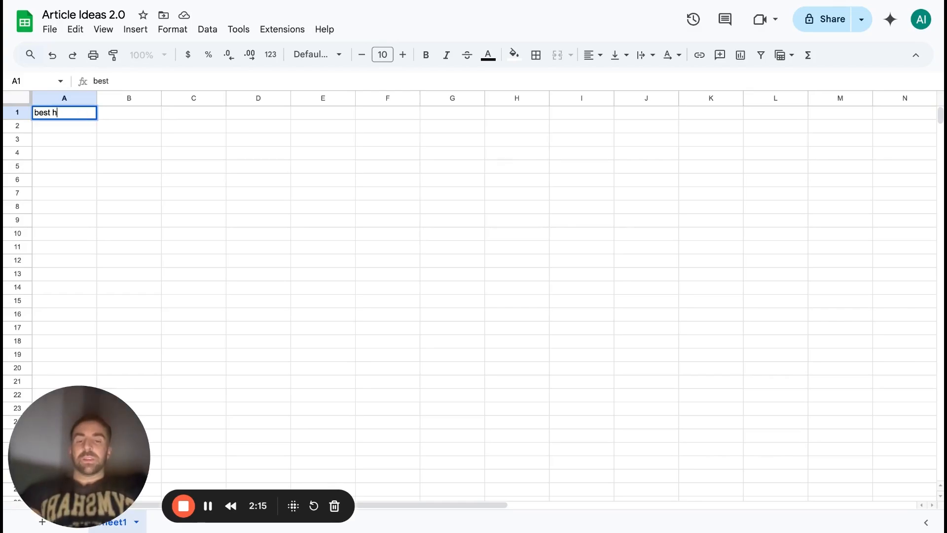
type("ome gym equ")
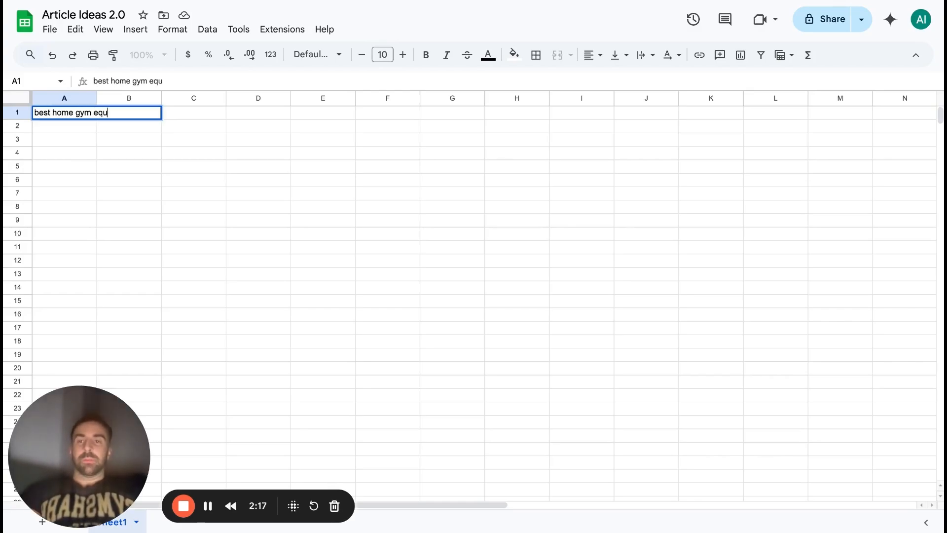
type("i")
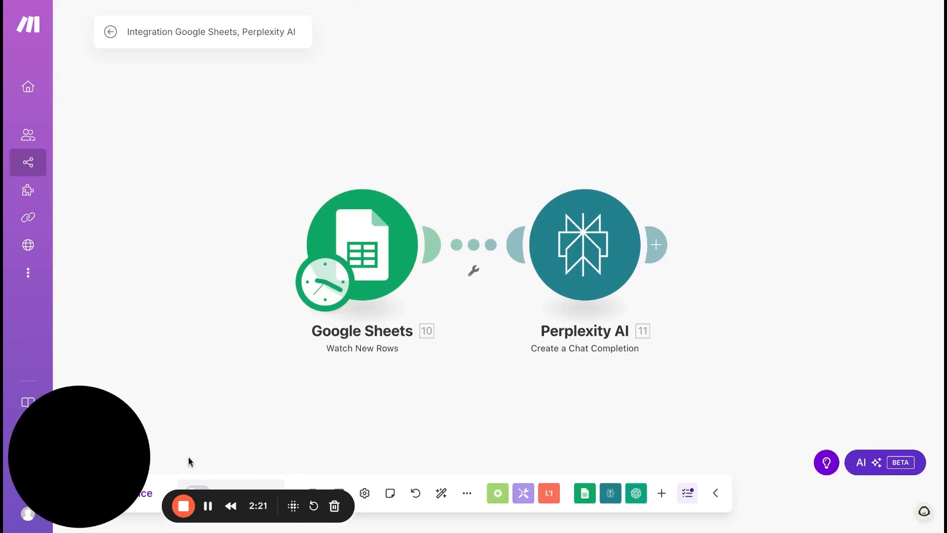
Run the Make scenario once and examine the article content under Choices in the Perplexity AI module's output.
left_click(128, 493)
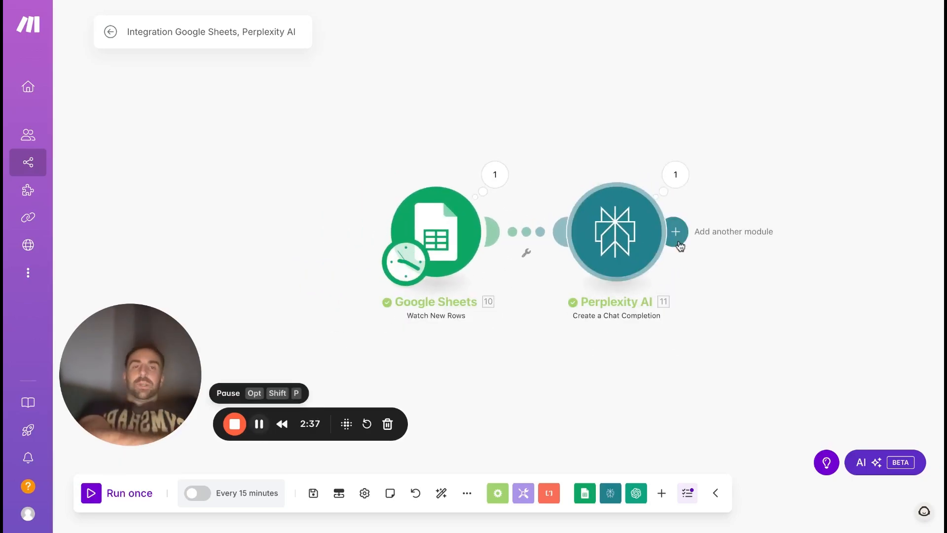
left_click(676, 176)
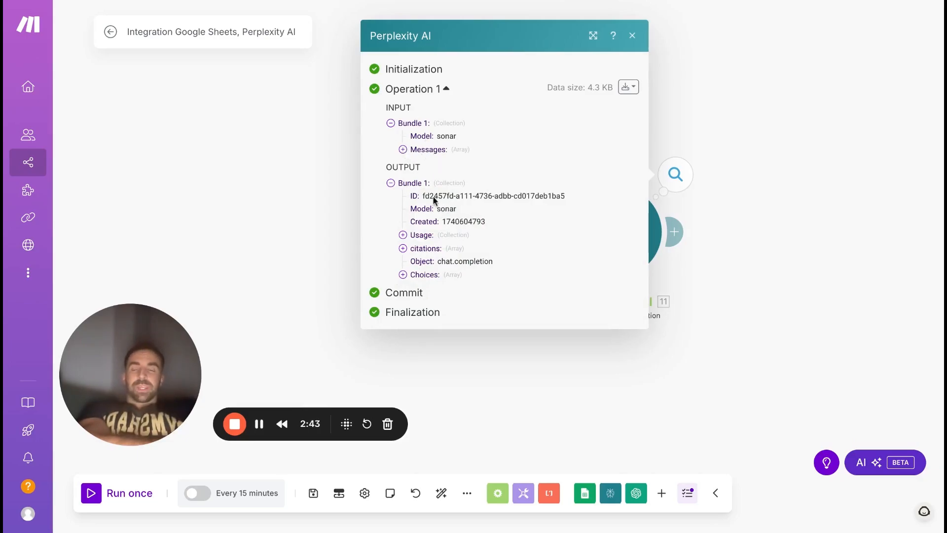
left_click(403, 274)
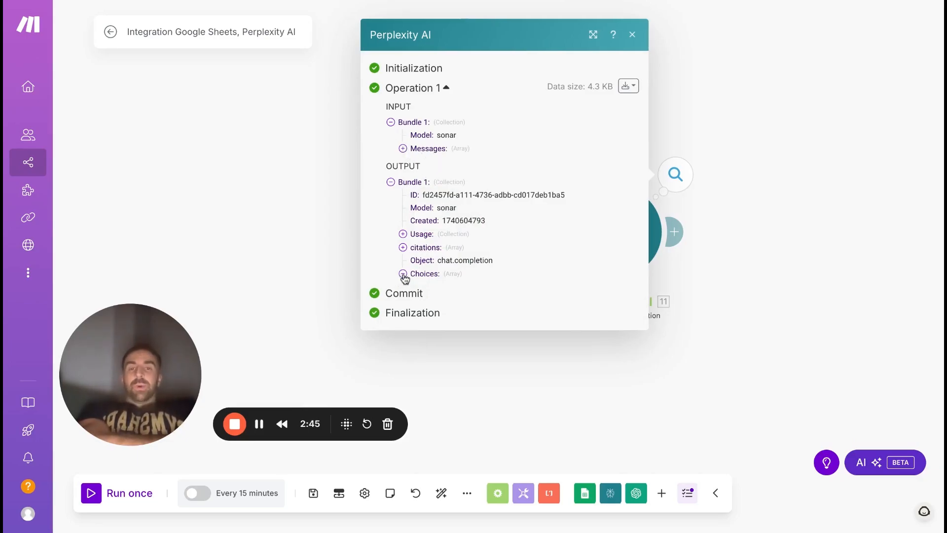
left_click(415, 280)
scroll(486, 322, "down", 5)
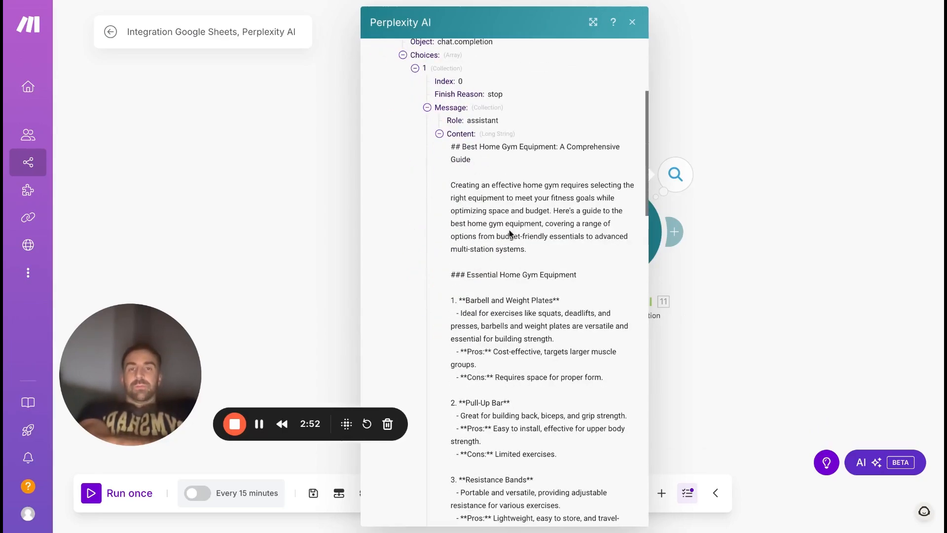
scroll(510, 313, "down", 8)
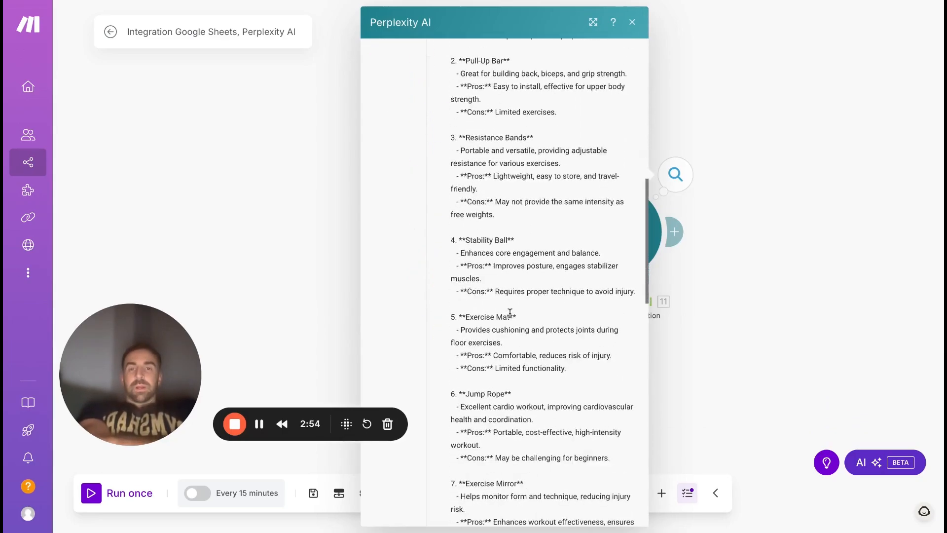
Read the rest of the generated home gym article in the Perplexity AI output and close the output.
scroll(510, 313, "down", 1)
left_click_drag(463, 211, 637, 212)
left_click(710, 222)
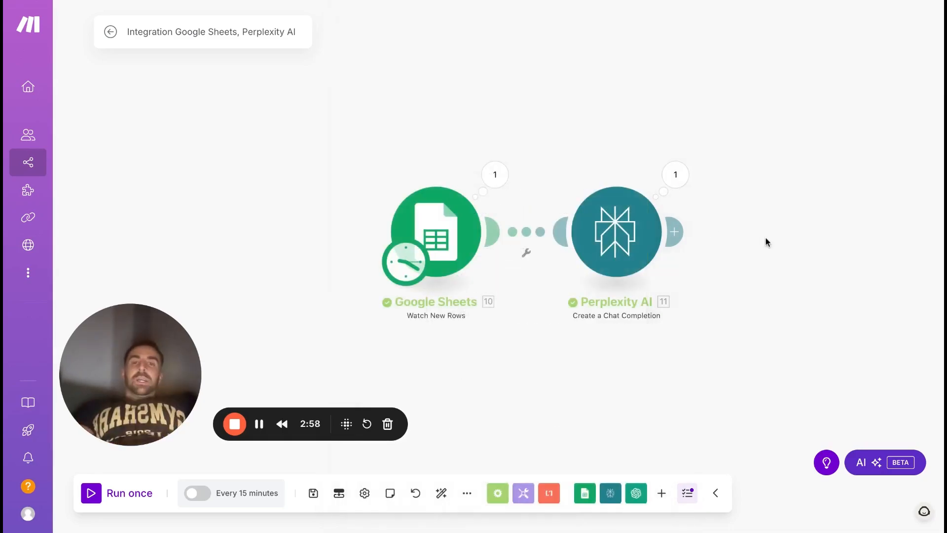
scroll(765, 242, "down", 3)
scroll(685, 239, "up", 3)
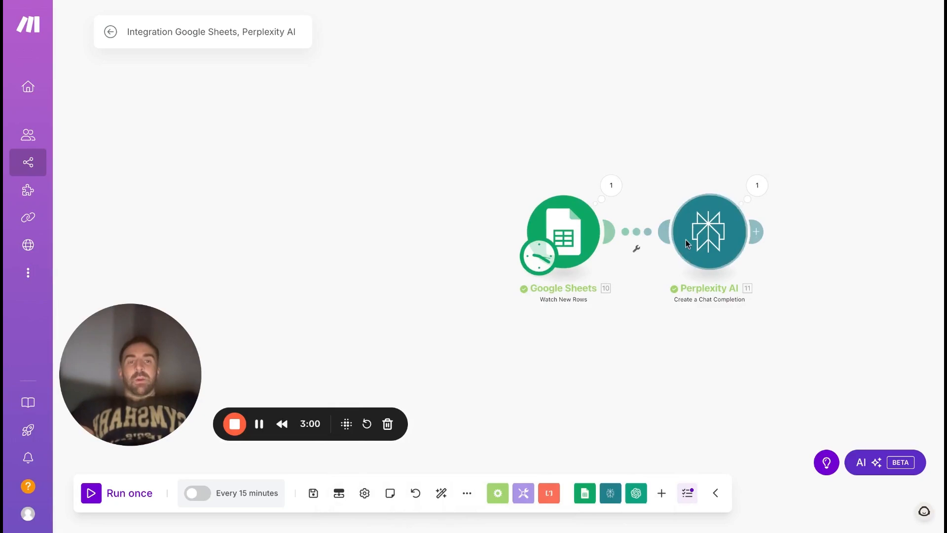
scroll(679, 247, "up", 2)
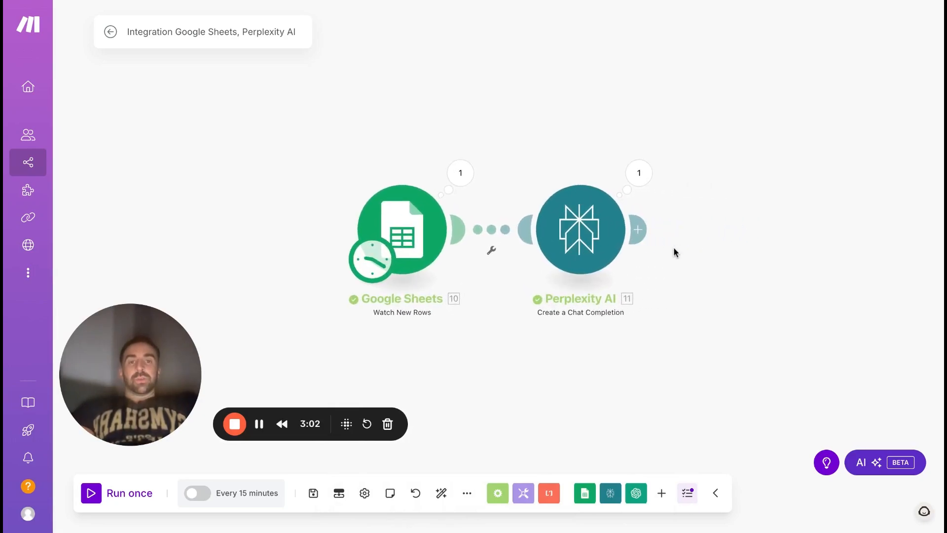
scroll(676, 254, "down", 3)
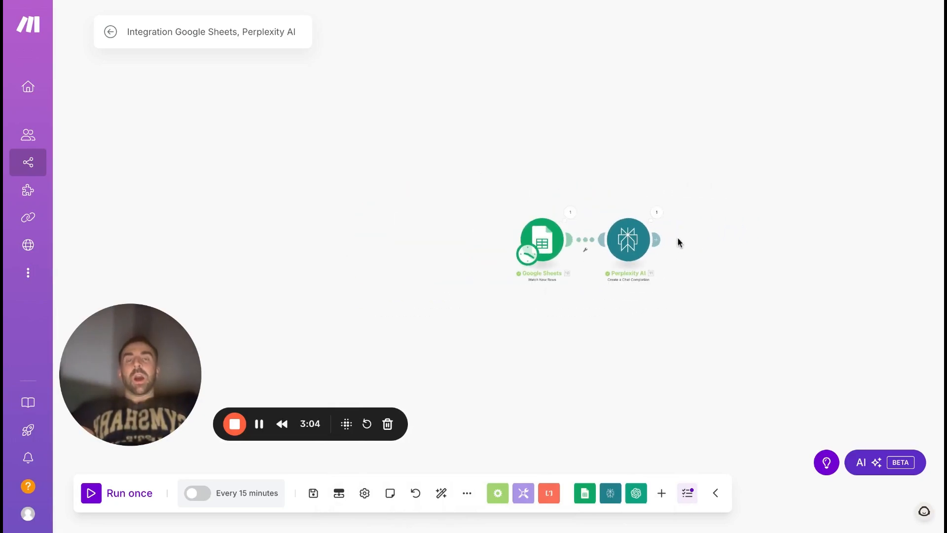
scroll(679, 241, "up", 5)
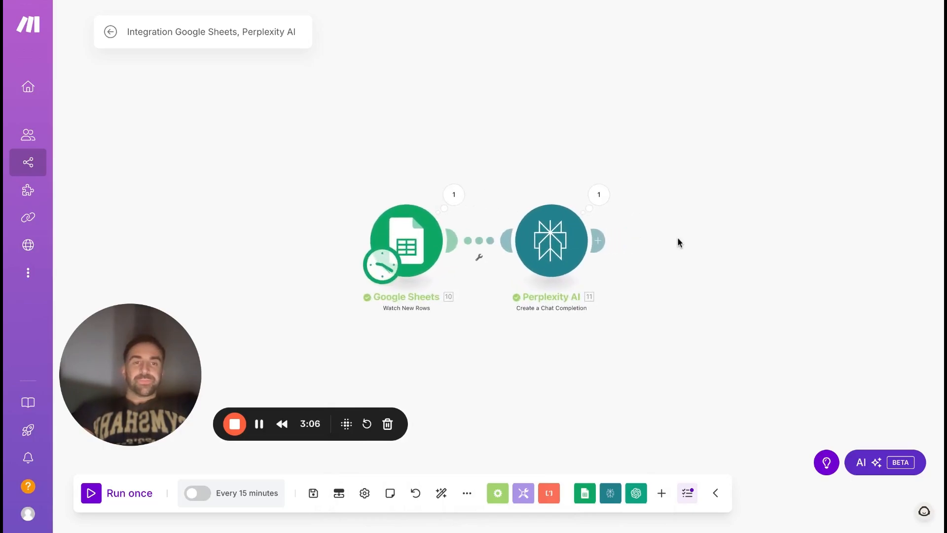
left_click(582, 240)
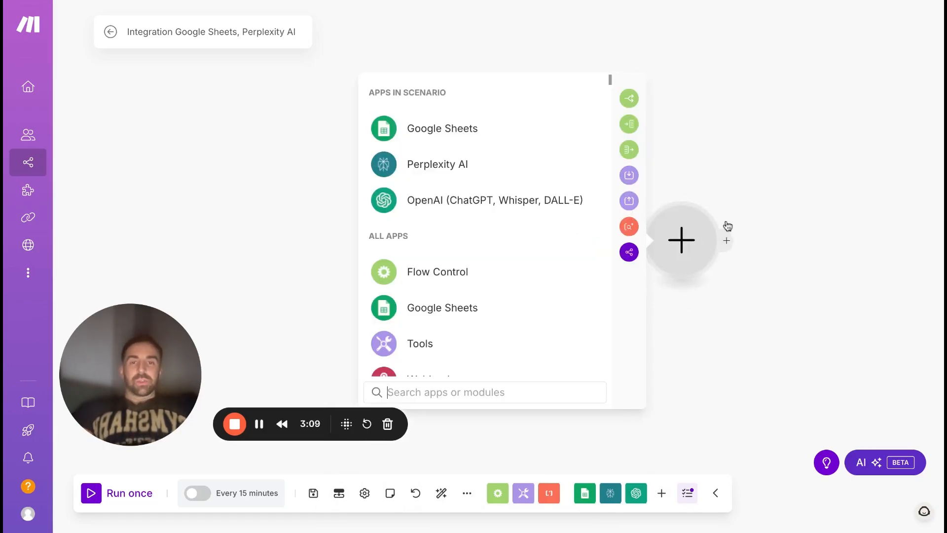
left_click(473, 202)
left_click(487, 285)
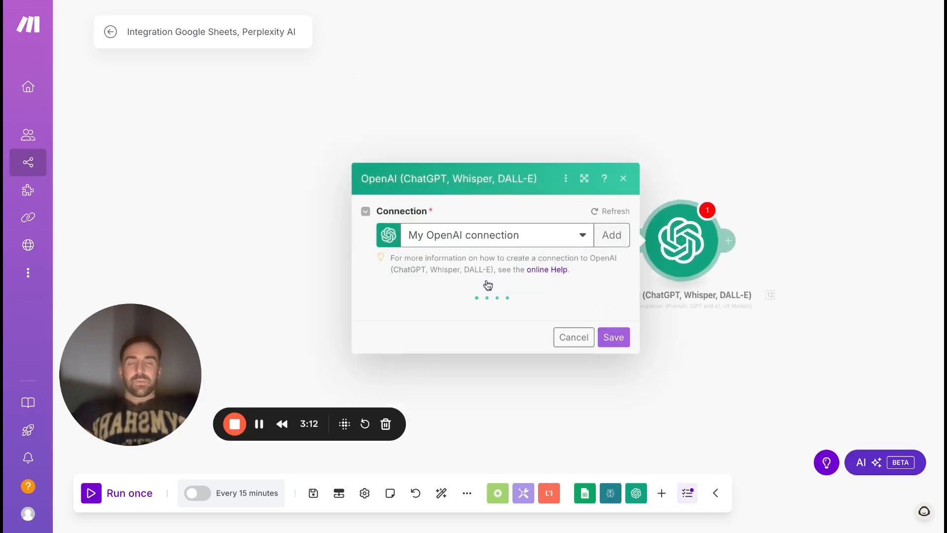
left_click(624, 179)
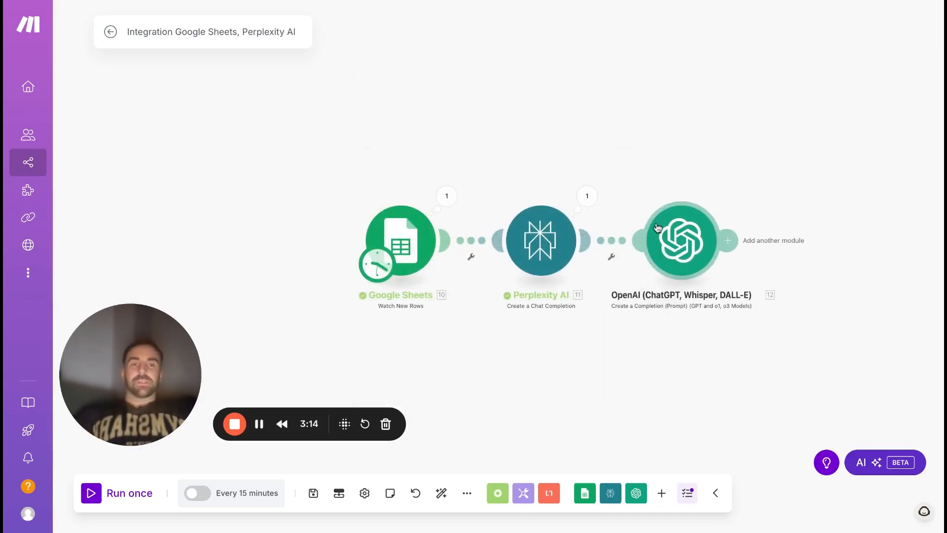
left_click(672, 240)
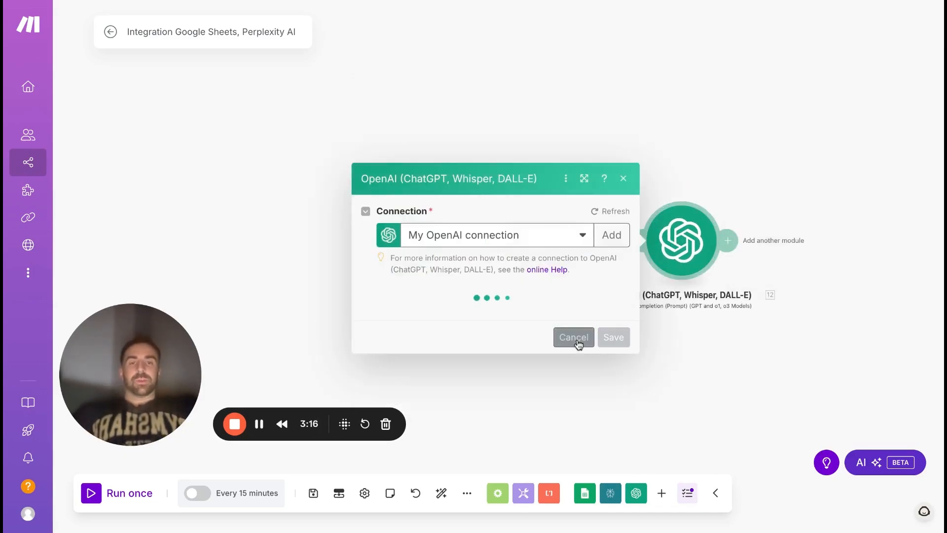
left_click(574, 337)
right_click(676, 242)
left_click(706, 397)
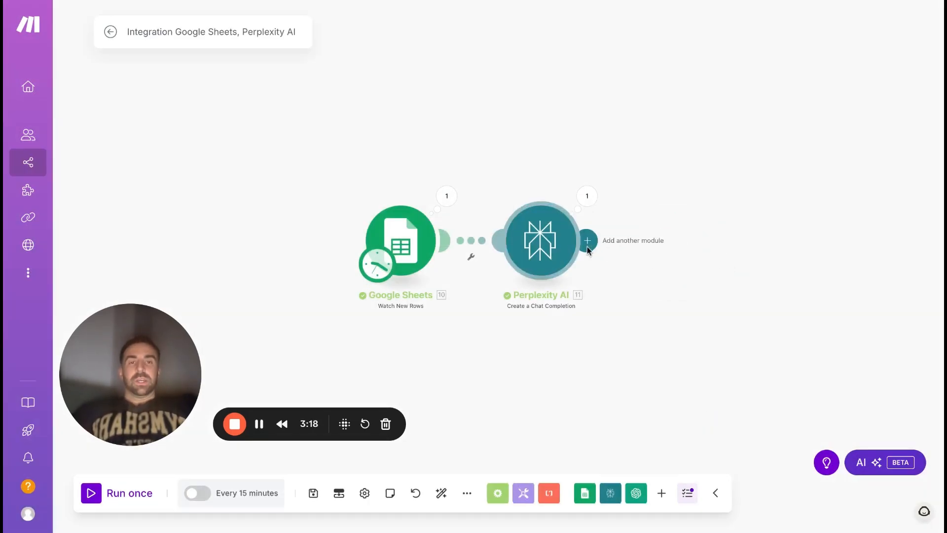
Add a Flow Control Router after the Perplexity AI module.
left_click(587, 241)
type("rout")
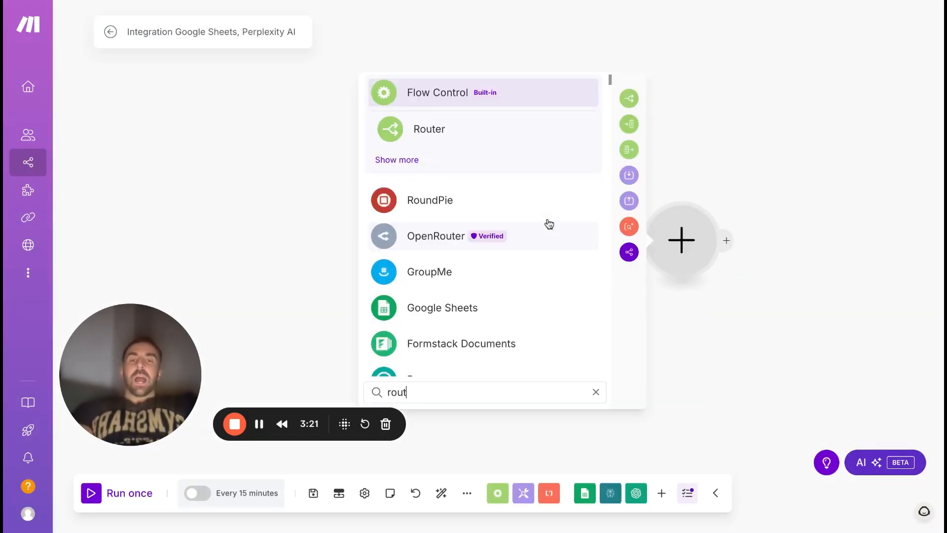
type("er")
left_click(430, 128)
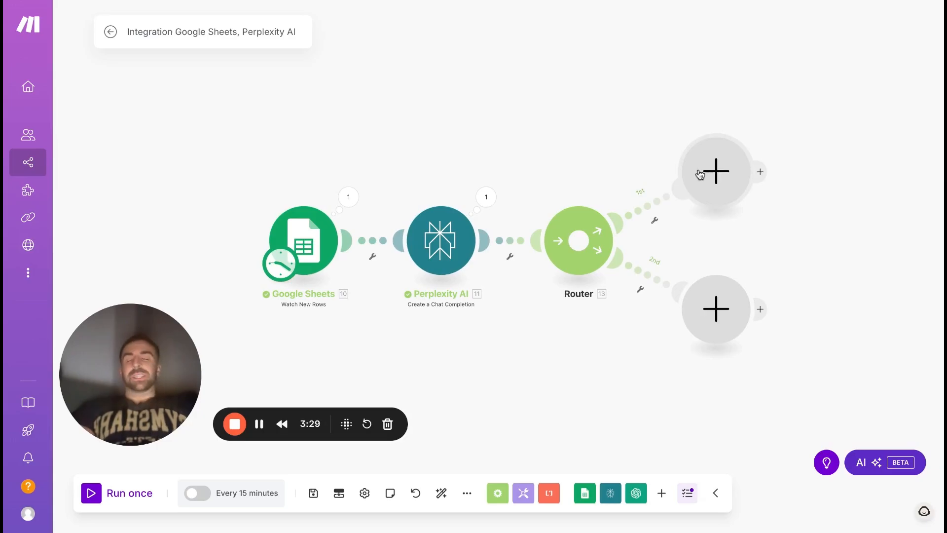
Add an OpenAI Create a Completion module on the router's first route and set its model to gpt-4o.
left_click(716, 179)
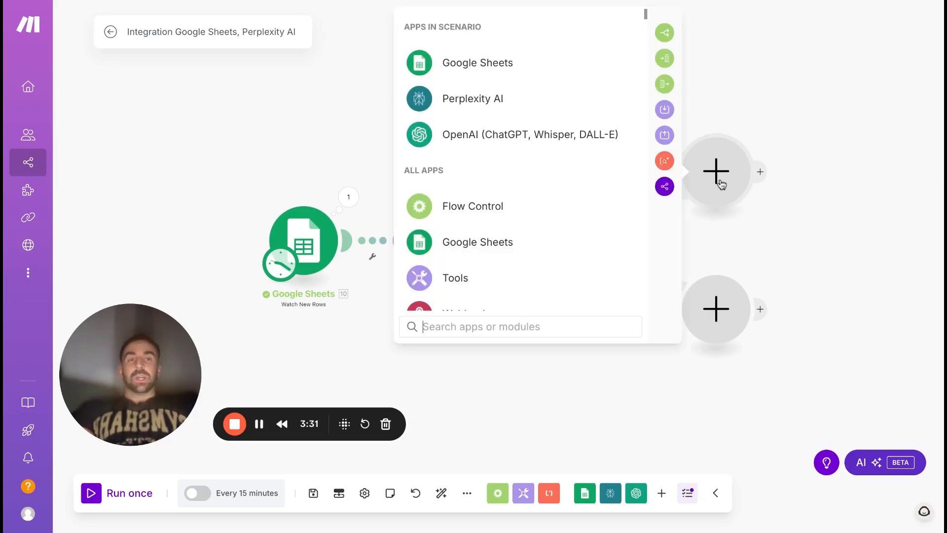
left_click(480, 134)
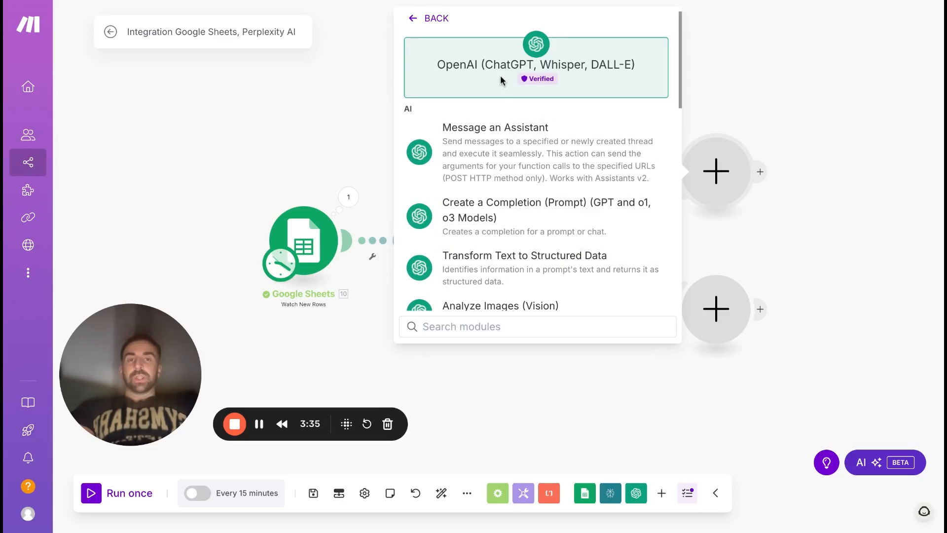
left_click(517, 223)
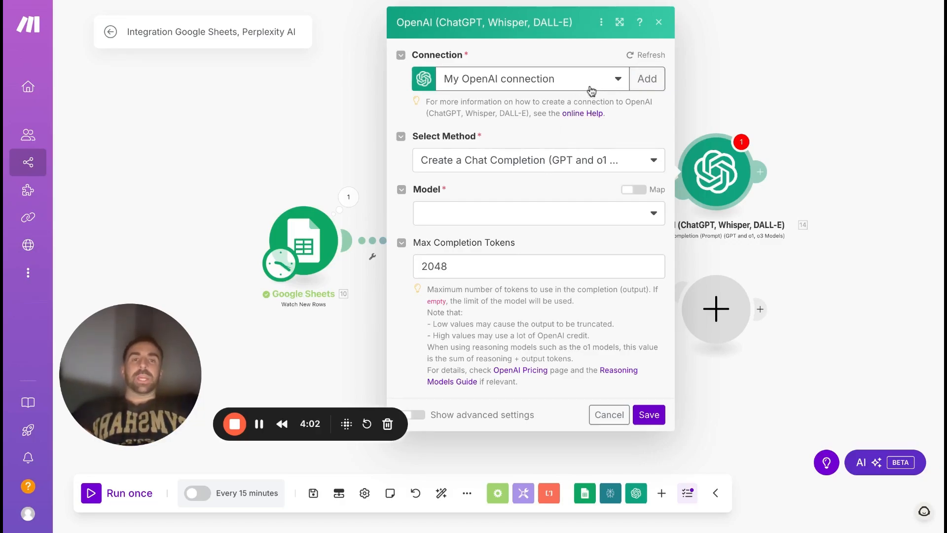
left_click(557, 212)
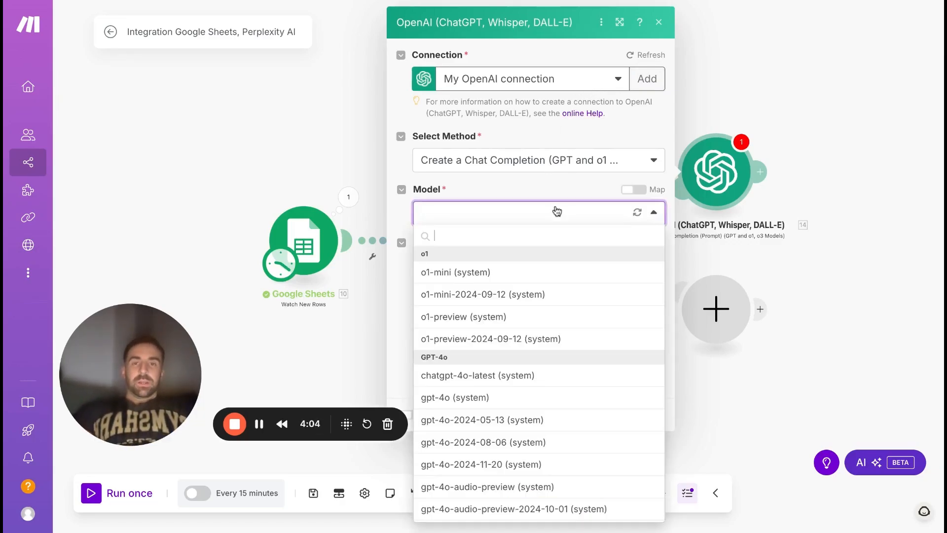
left_click(478, 407)
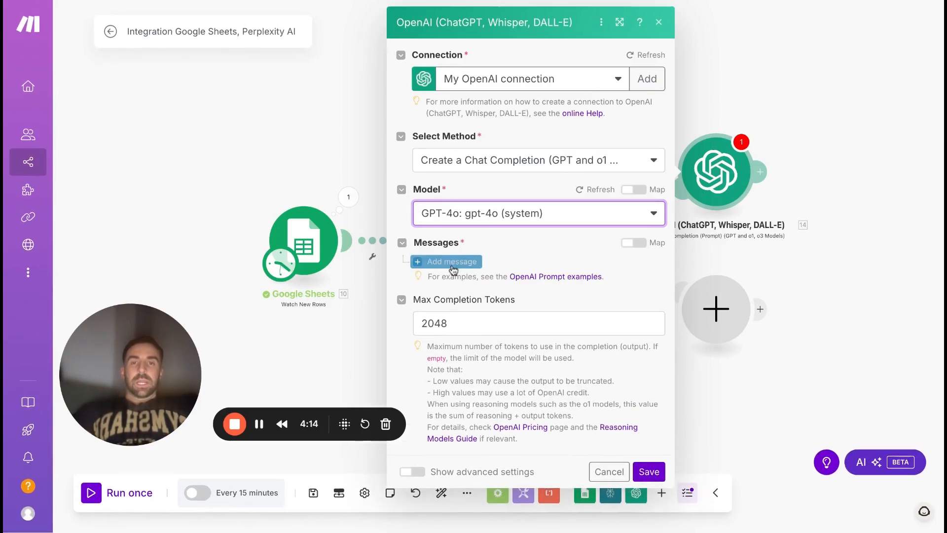
Add a message with the User role and fill its text content with the prompt for an engaging Facebook post.
left_click(452, 262)
left_click(491, 305)
left_click(480, 327)
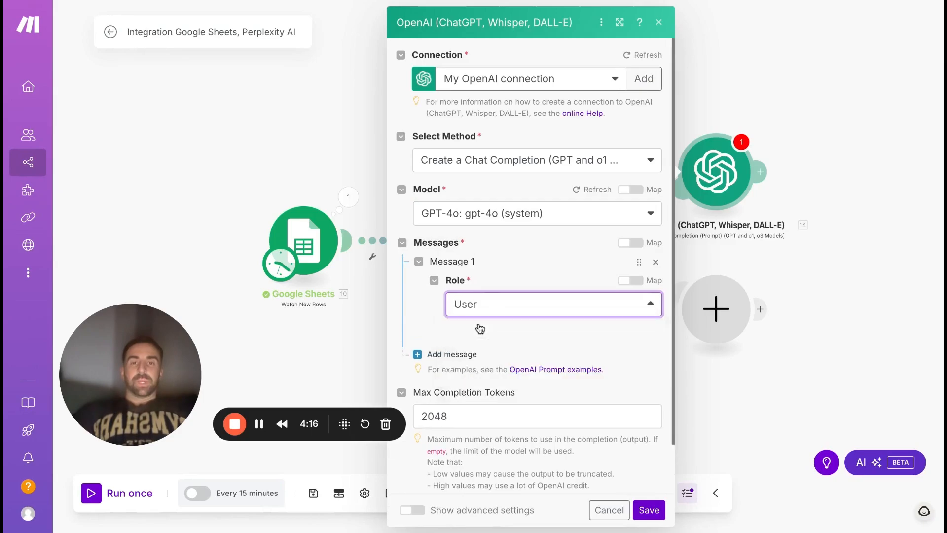
scroll(456, 356, "down", 1)
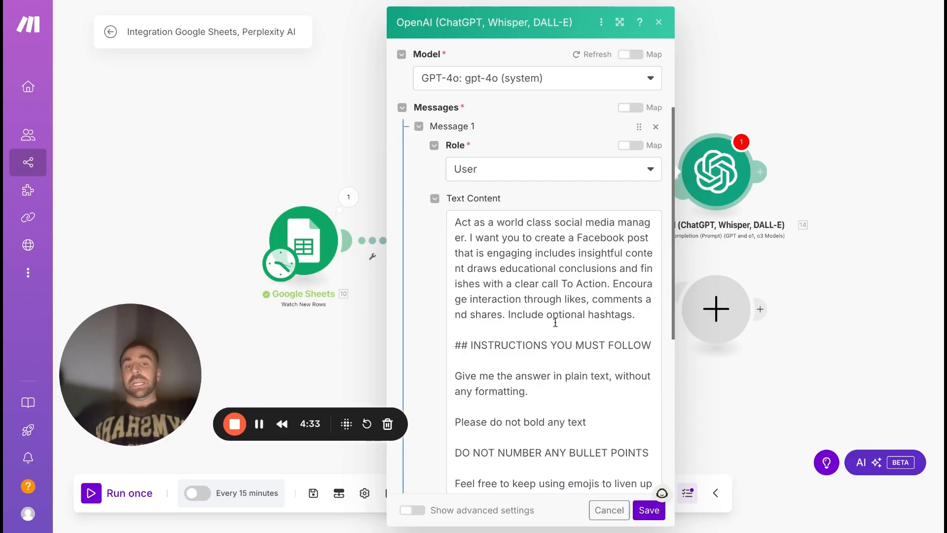
Review the Facebook prompt's plain-text, bold, bullet point and emoji instructions and its closing article summary line.
scroll(556, 366, "down", 3)
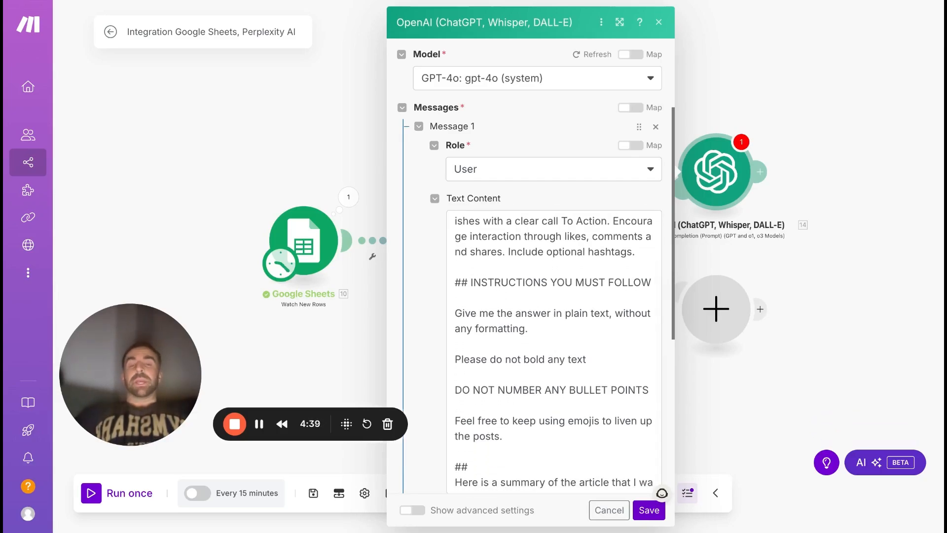
scroll(556, 366, "down", 1)
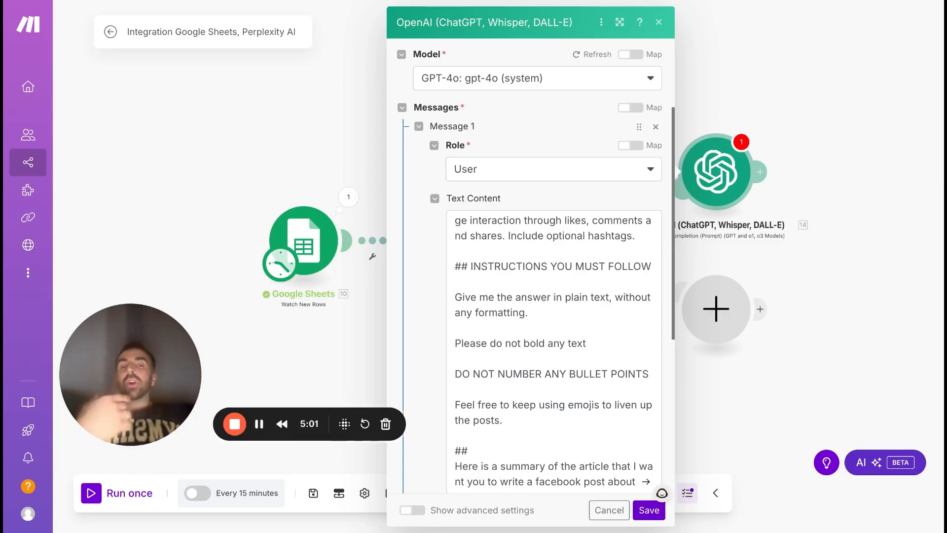
scroll(531, 315, "down", 2)
scroll(531, 316, "up", 1)
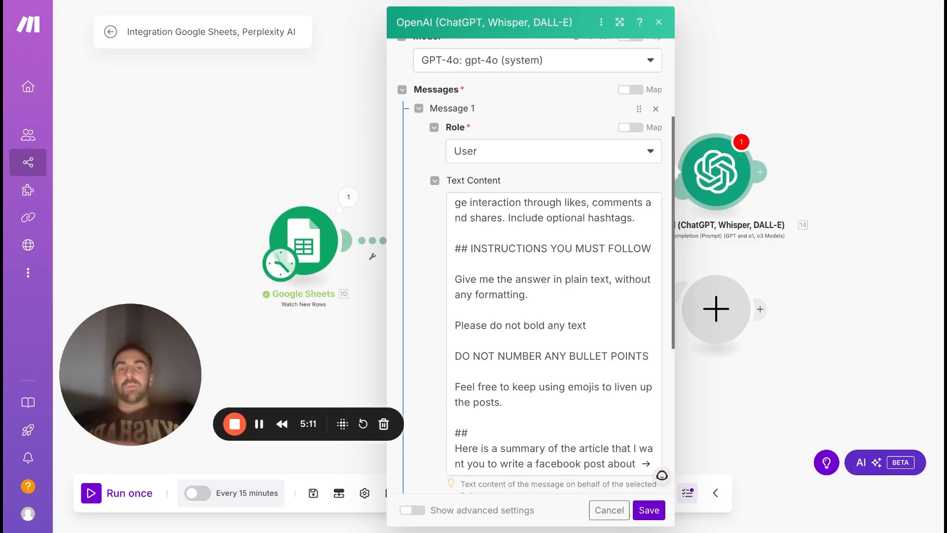
left_click(531, 305)
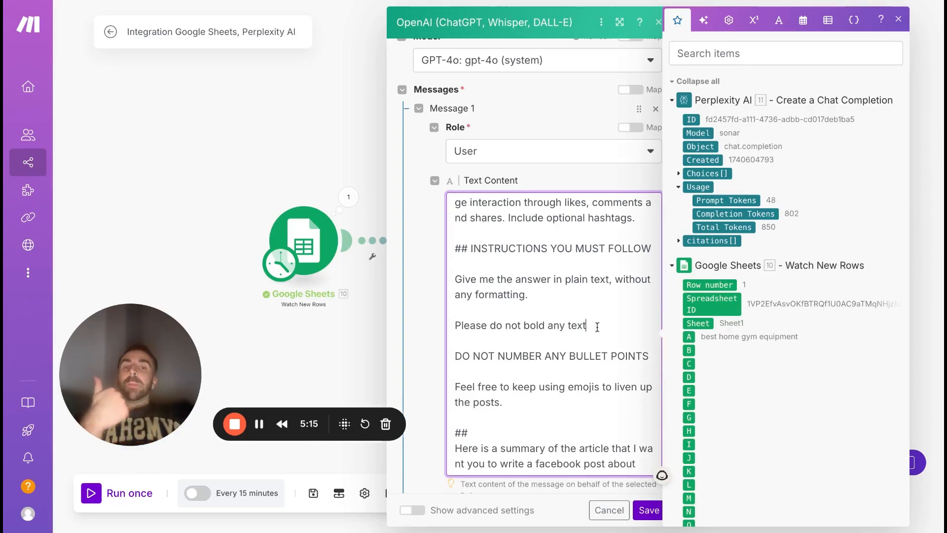
left_click(512, 403)
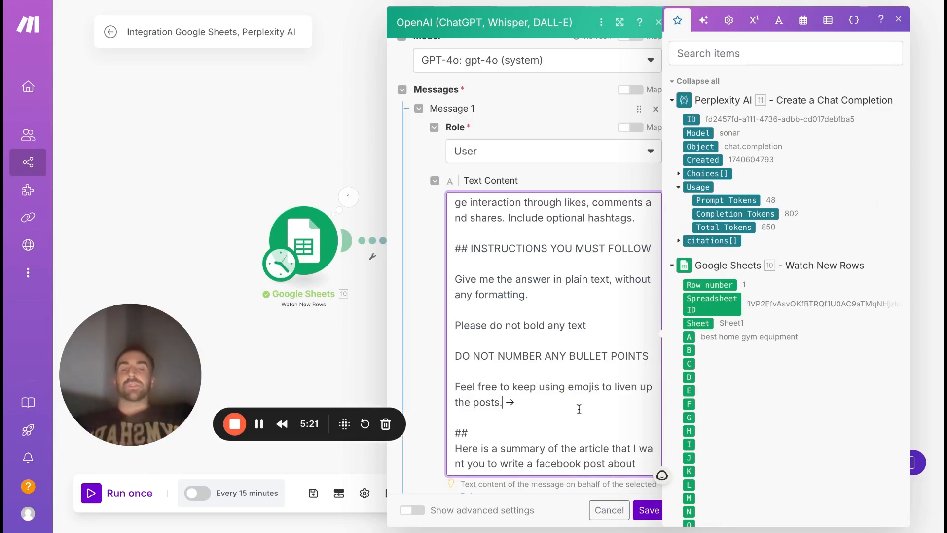
End the prompt with a colon and Perplexity AI's Choices[] Message Content, and save the OpenAI module.
scroll(567, 414, "down", 1)
left_click(640, 432)
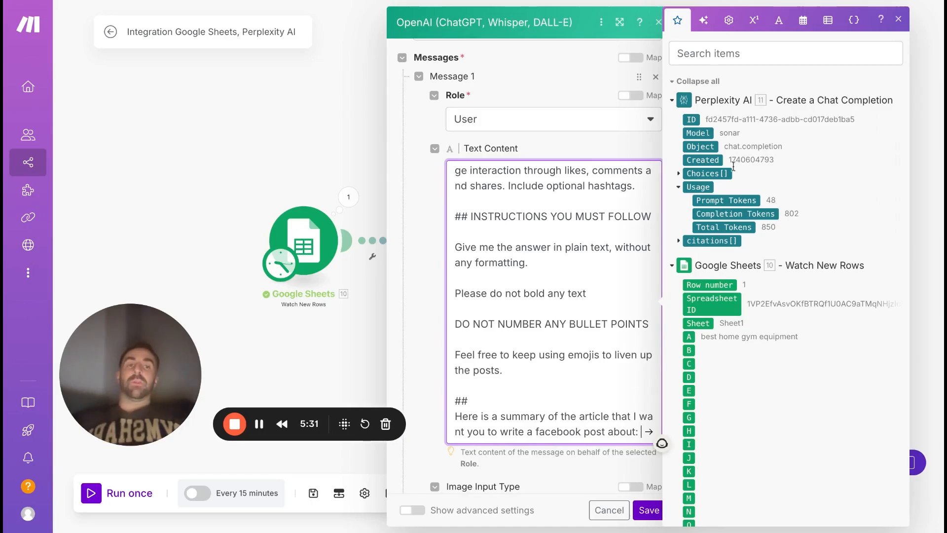
left_click(679, 174)
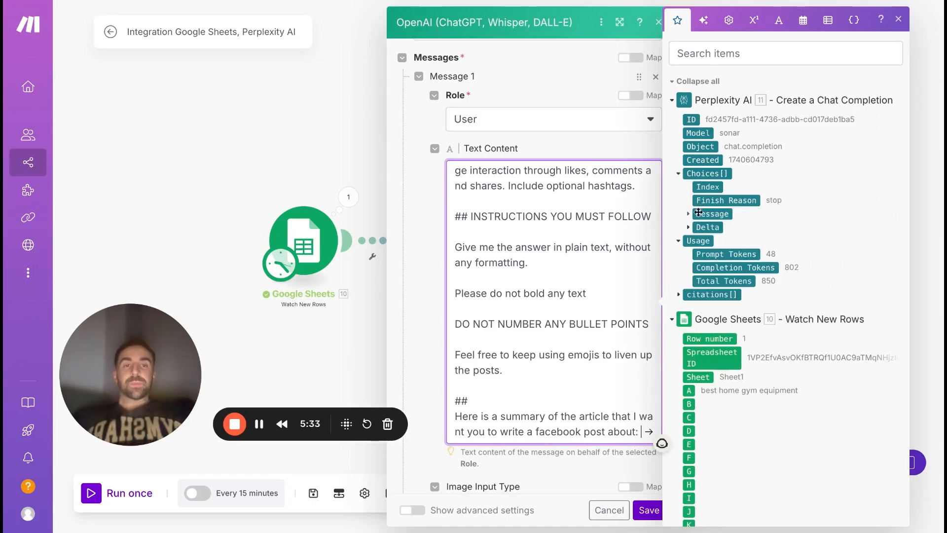
left_click(688, 214)
left_click(724, 227)
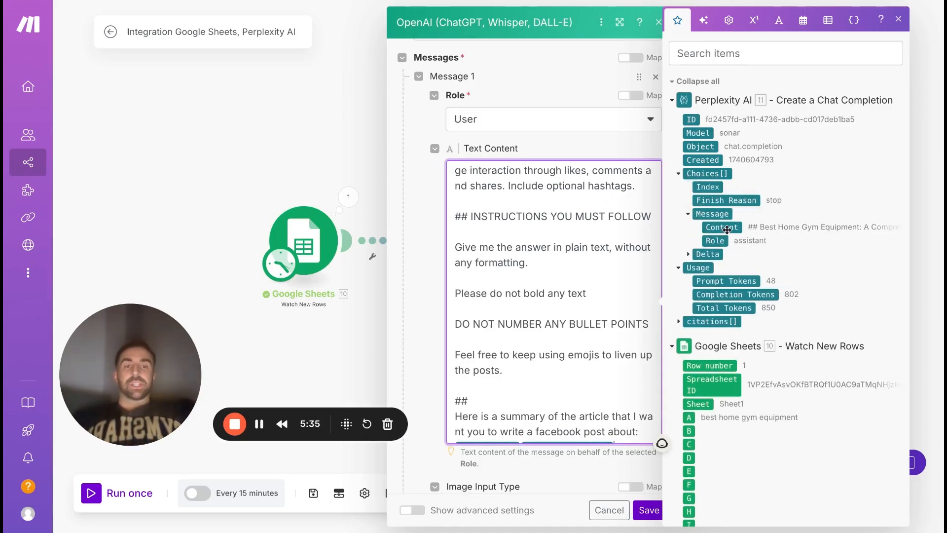
scroll(507, 364, "down", 1)
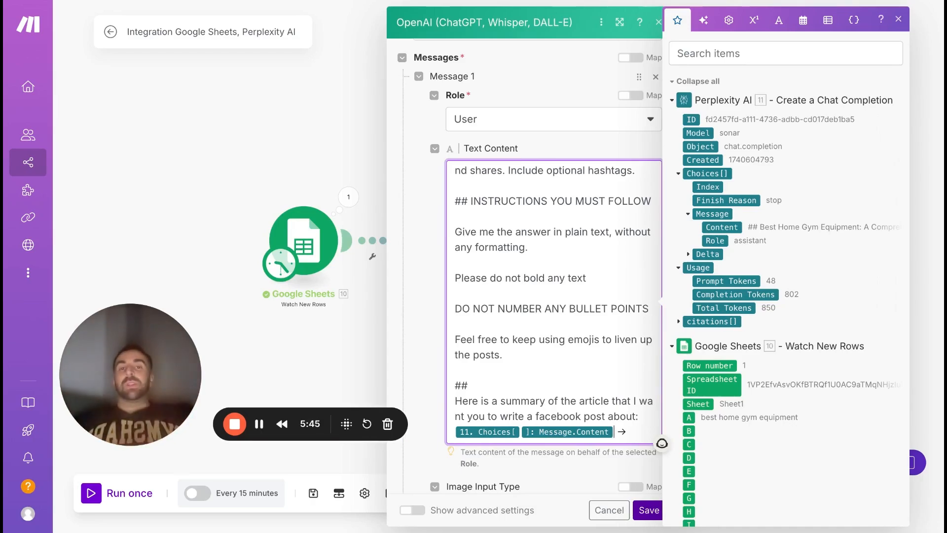
left_click(649, 511)
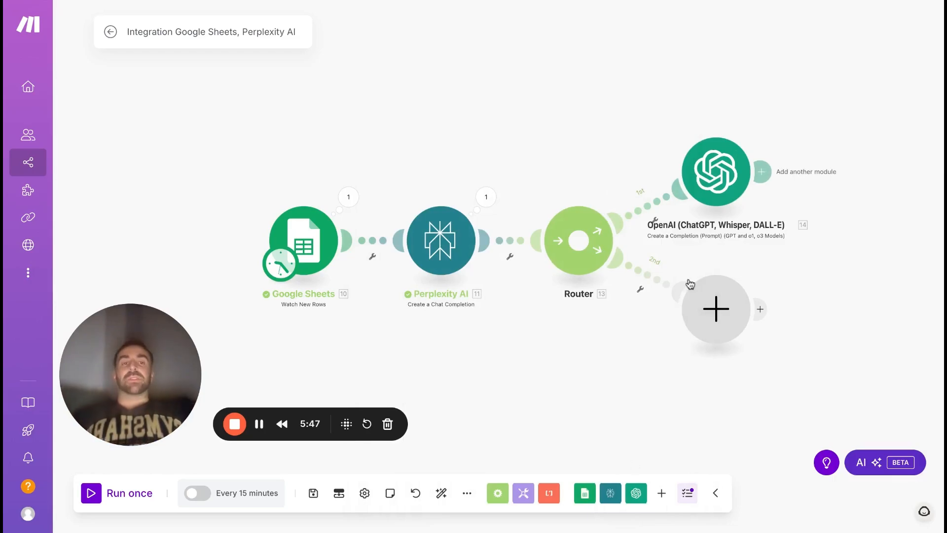
Move the OpenAI module up and away from the router, and add a Facebook Pages Create a Post module after it.
left_click_drag(734, 162, 799, 126)
left_click(826, 136)
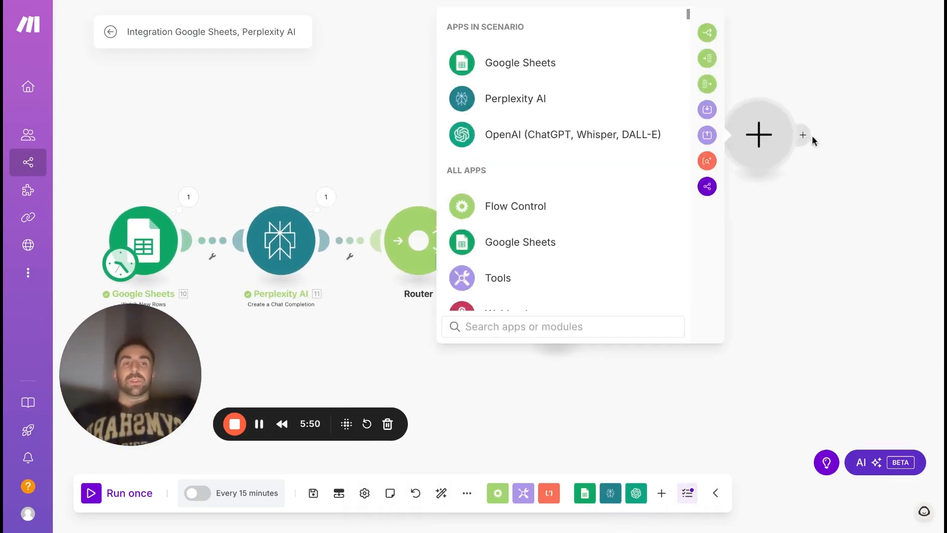
type("face")
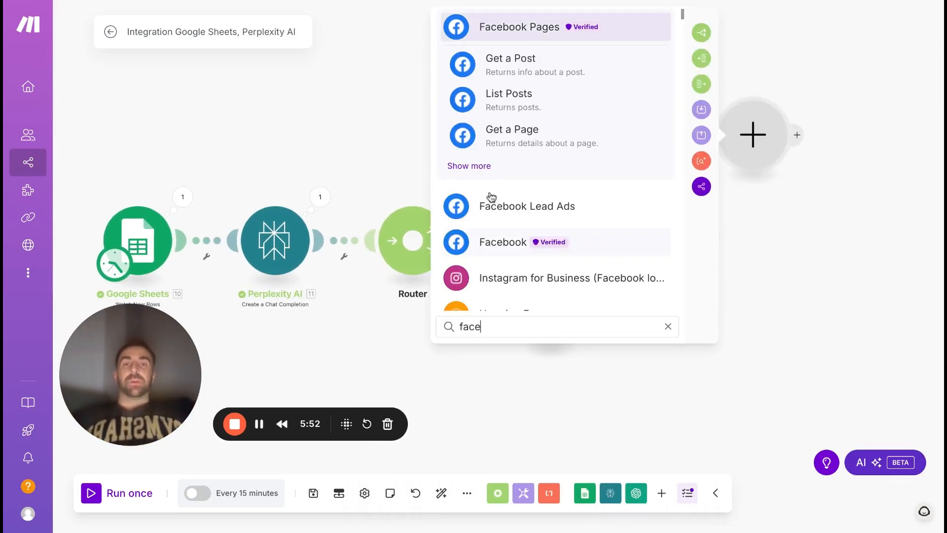
left_click(471, 165)
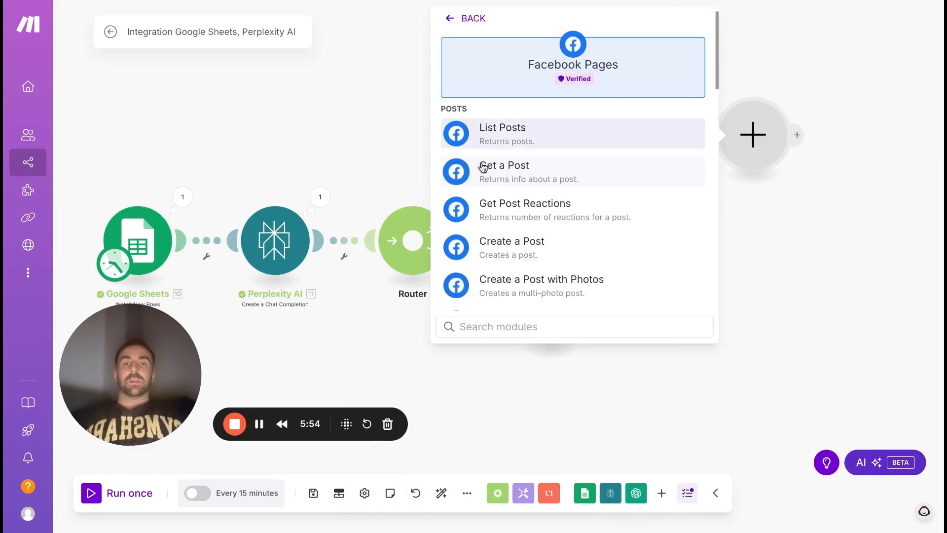
scroll(556, 222, "down", 2)
left_click(507, 179)
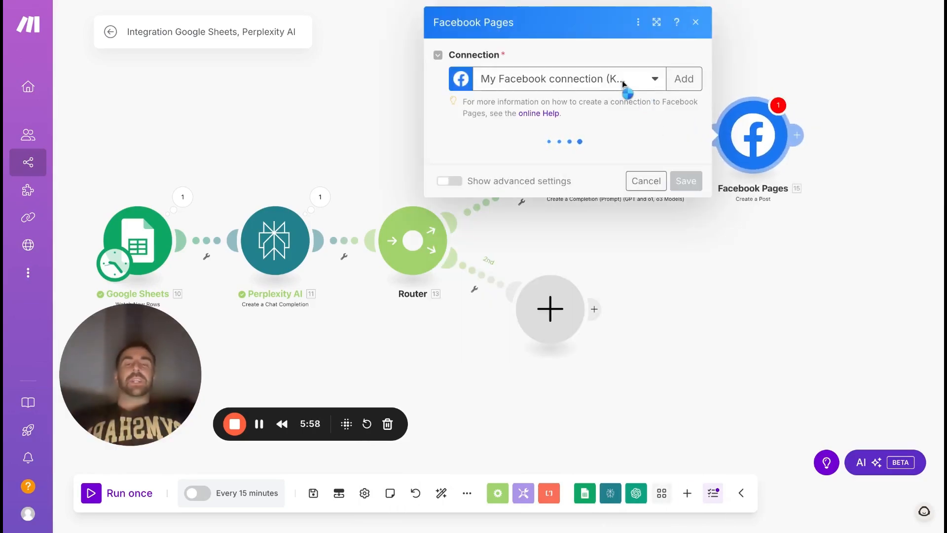
Choose the Facebook page to post to, map the Message to OpenAI's Choices[] Message Content, and save the module.
left_click(555, 160)
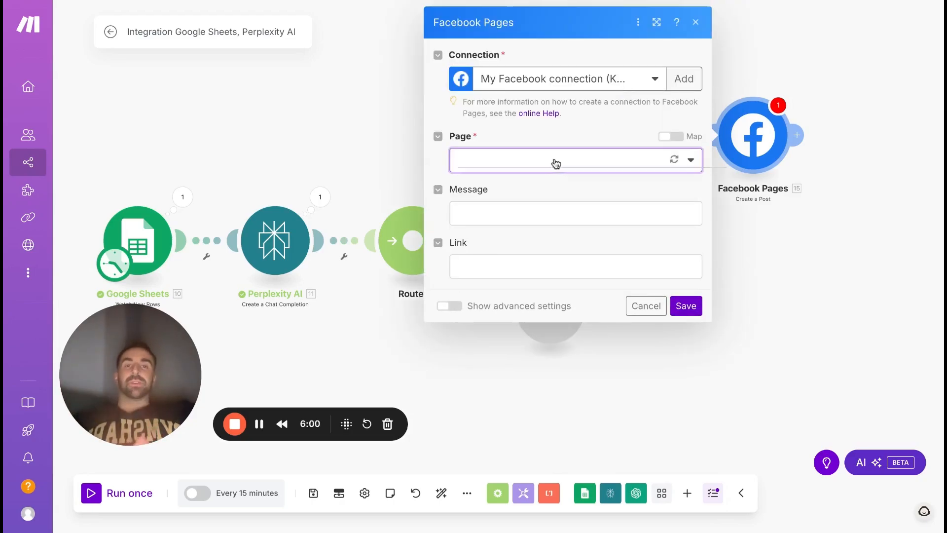
key("Escape")
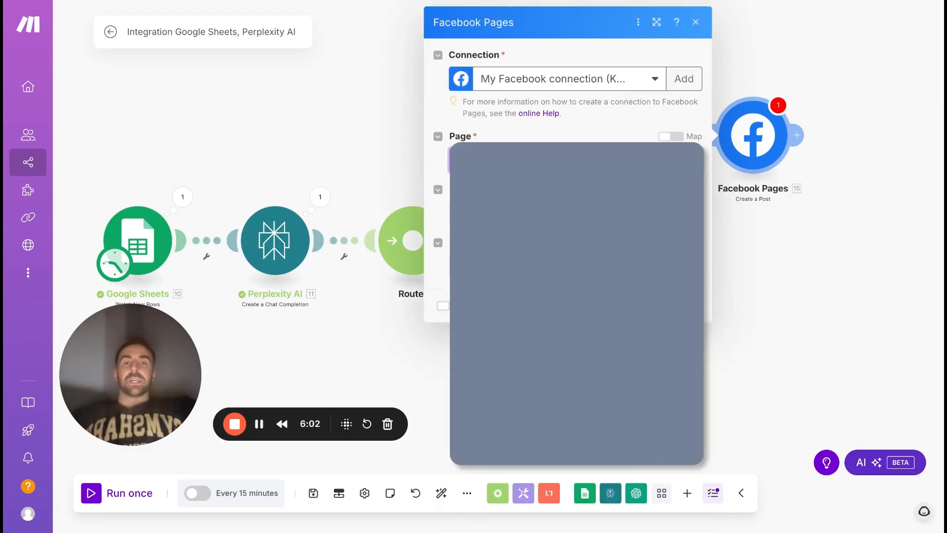
left_click(567, 214)
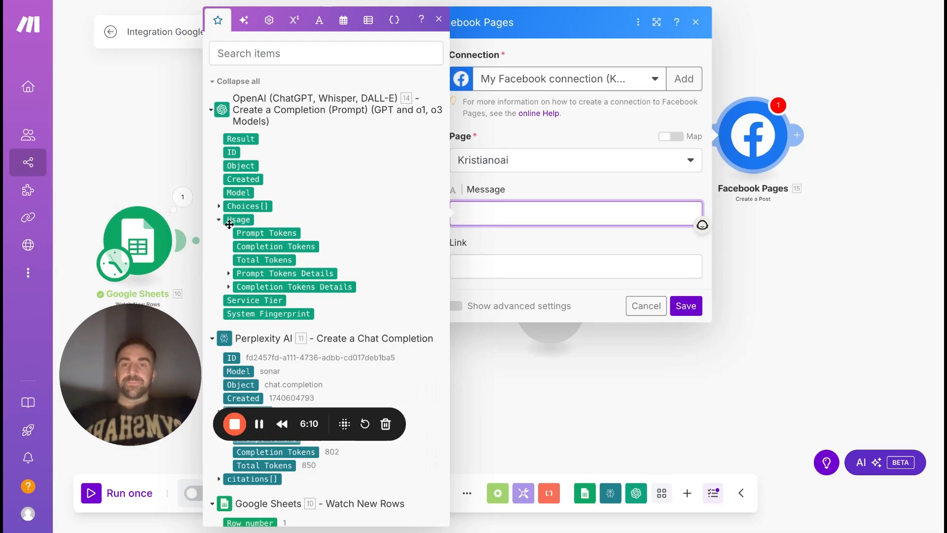
left_click(218, 205)
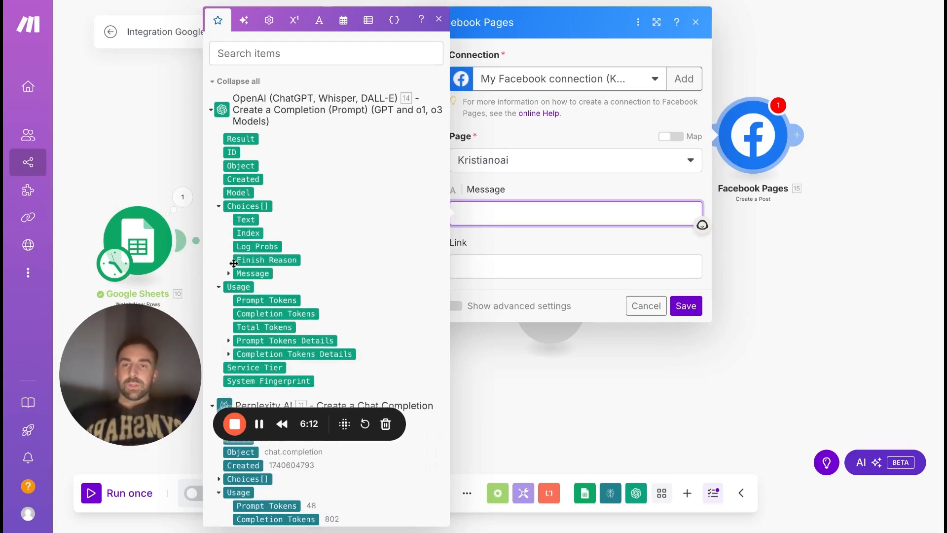
left_click(228, 274)
left_click(251, 300)
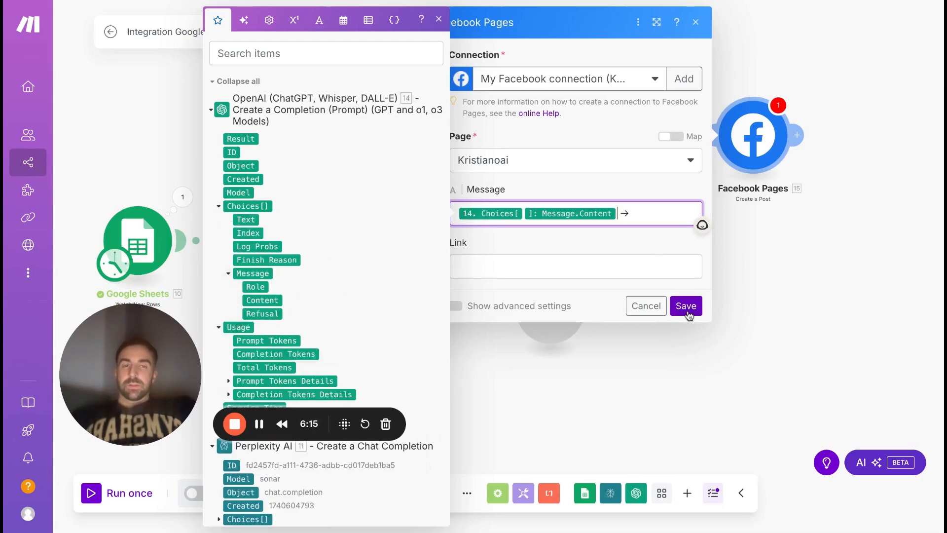
left_click(686, 305)
Move the empty second-route module farther from the router and make it an OpenAI Create a Completion (Prompt) module.
scroll(670, 274, "down", 1)
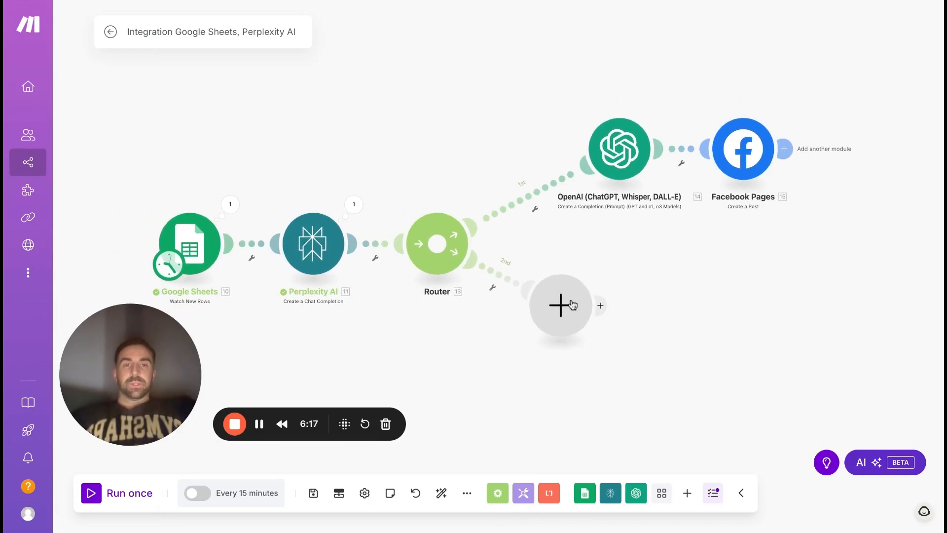
left_click_drag(571, 305, 661, 315)
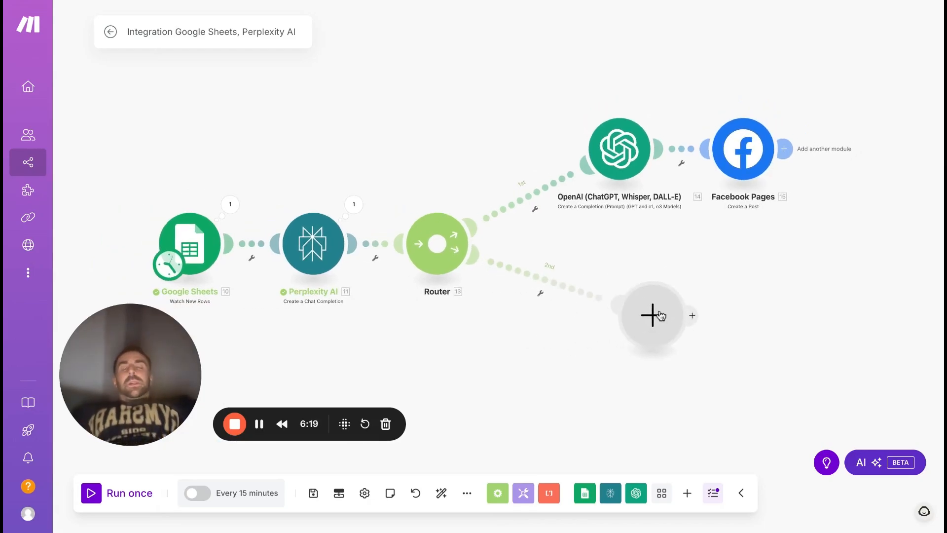
left_click(626, 316)
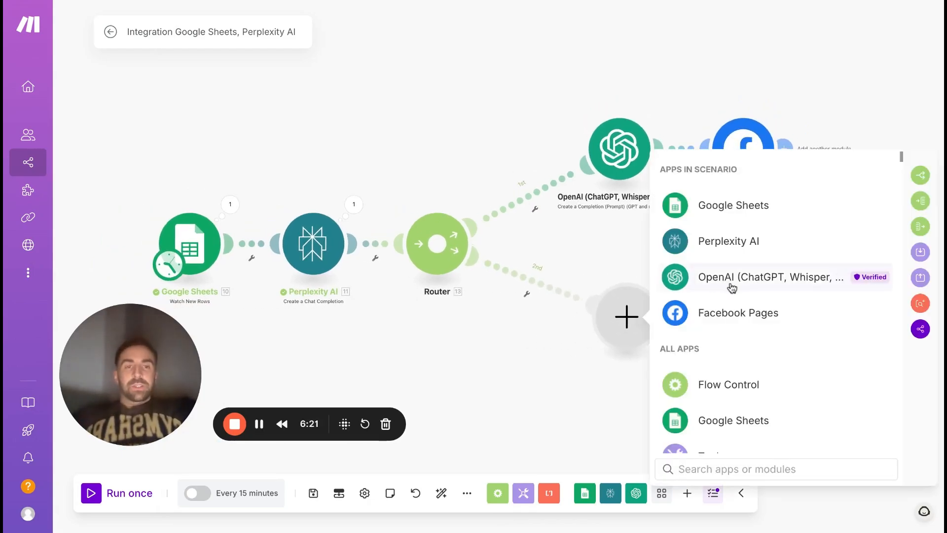
left_click(730, 277)
scroll(730, 295, "down", 1)
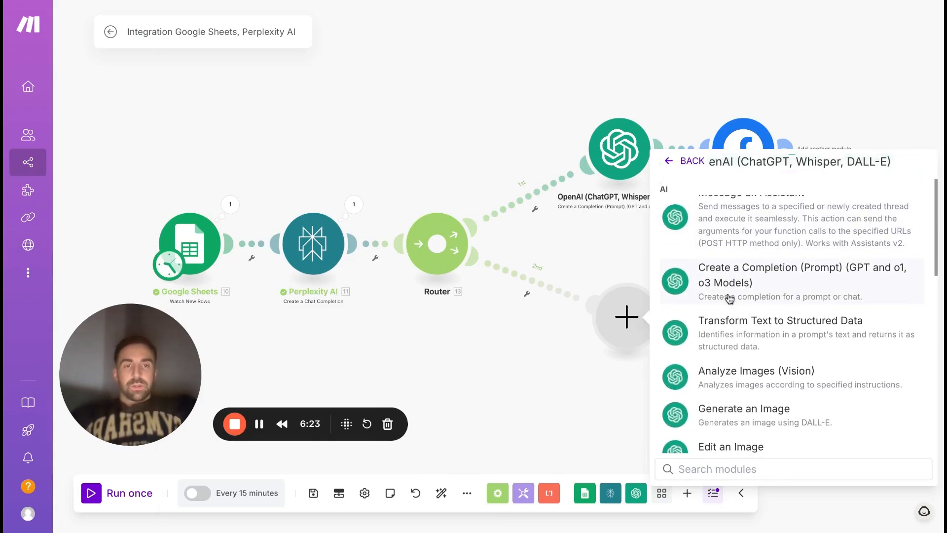
left_click(729, 298)
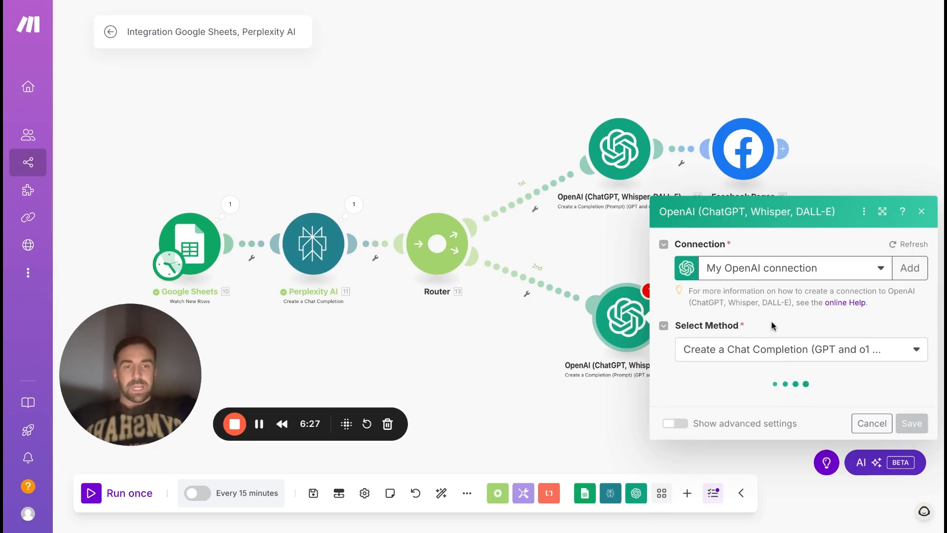
Set the second-route OpenAI module's model to GPT-4o: gpt-4o (system).
left_click(787, 313)
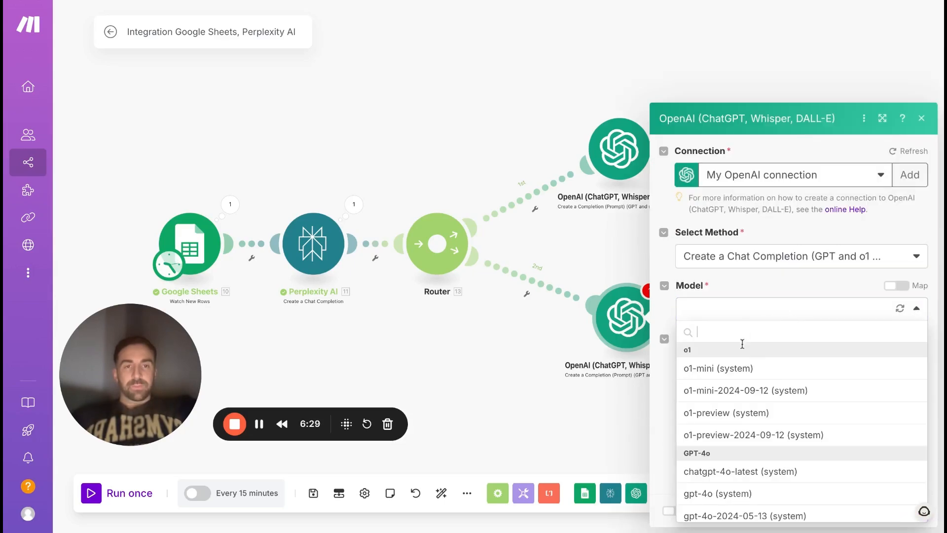
scroll(749, 461, "down", 1)
left_click(718, 467)
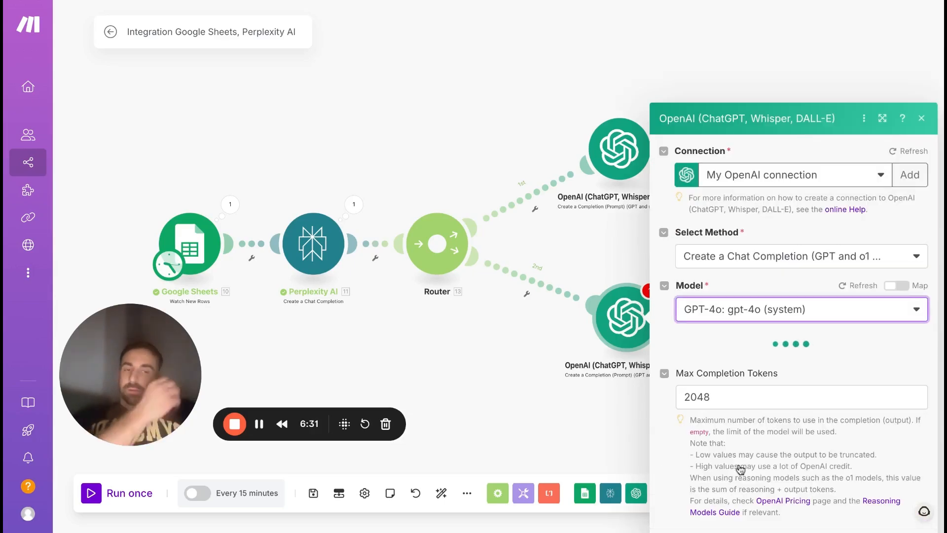
scroll(567, 340, "down", 1)
scroll(567, 339, "up", 5)
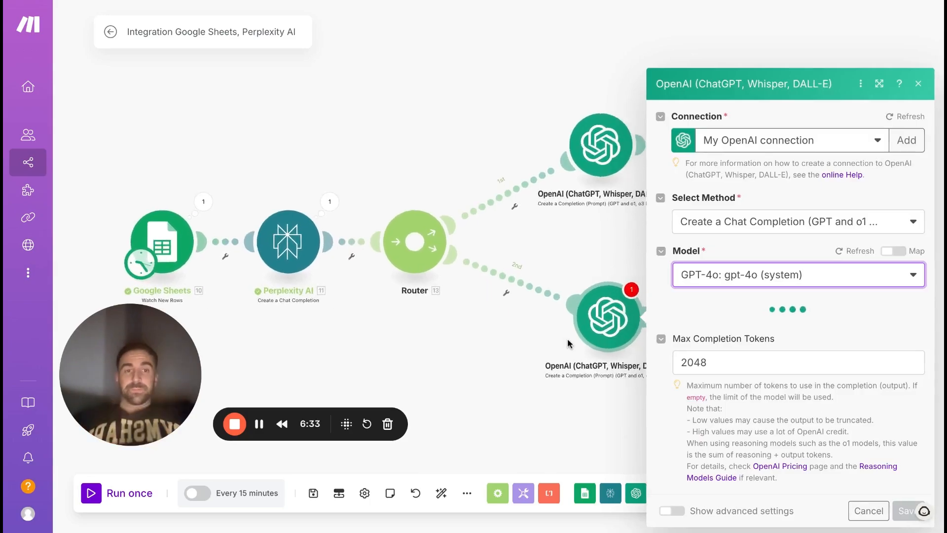
scroll(567, 339, "up", 1)
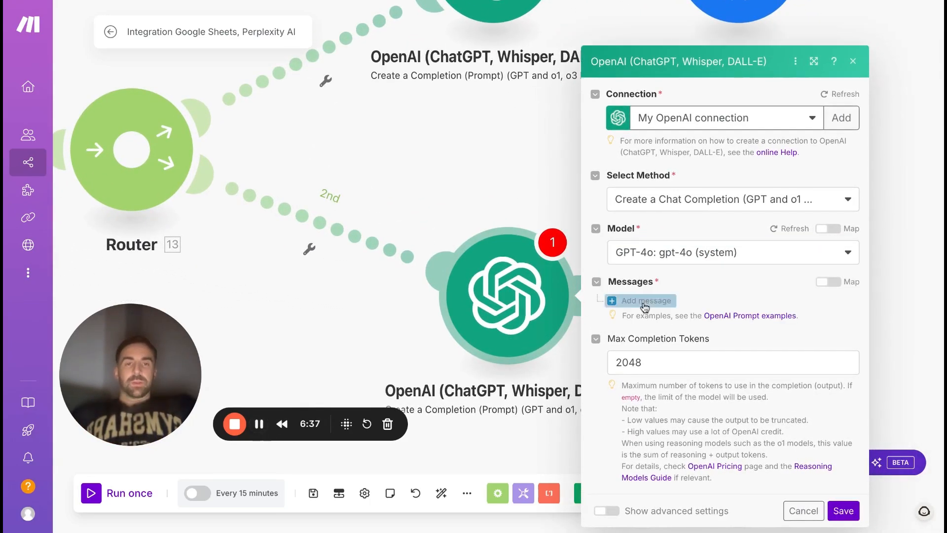
Add a message with the User role and fill its text content with the industry-expert LinkedIn post prompt.
left_click(686, 305)
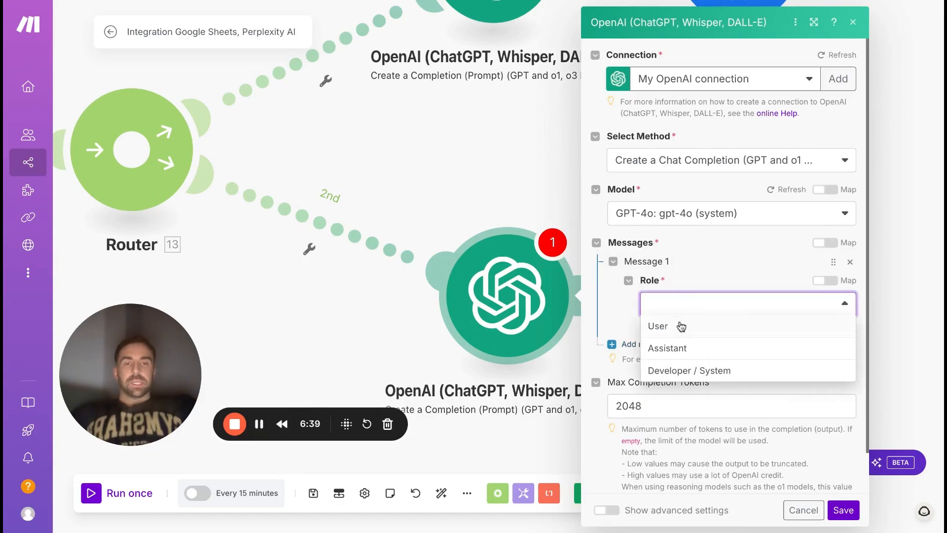
left_click(681, 328)
left_click(679, 350)
scroll(679, 347, "down", 2)
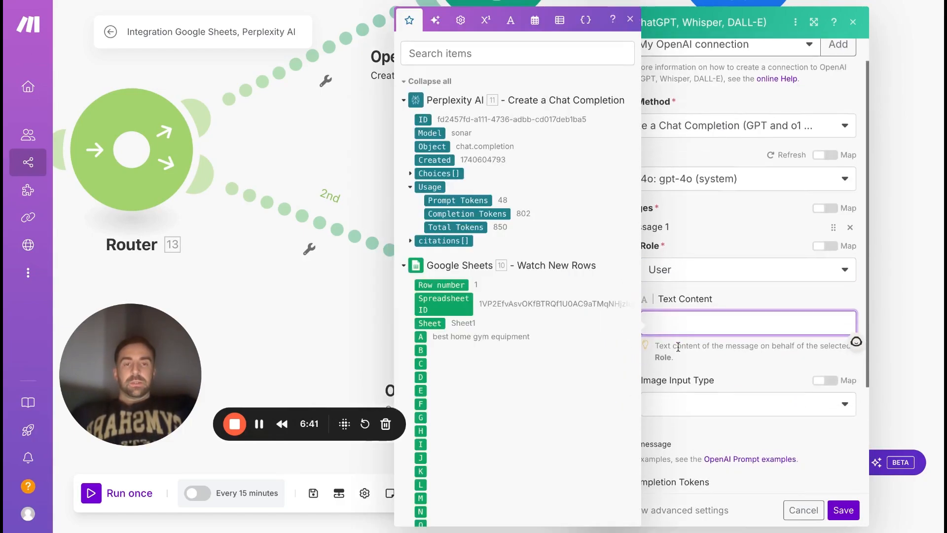
key("ctrl+v")
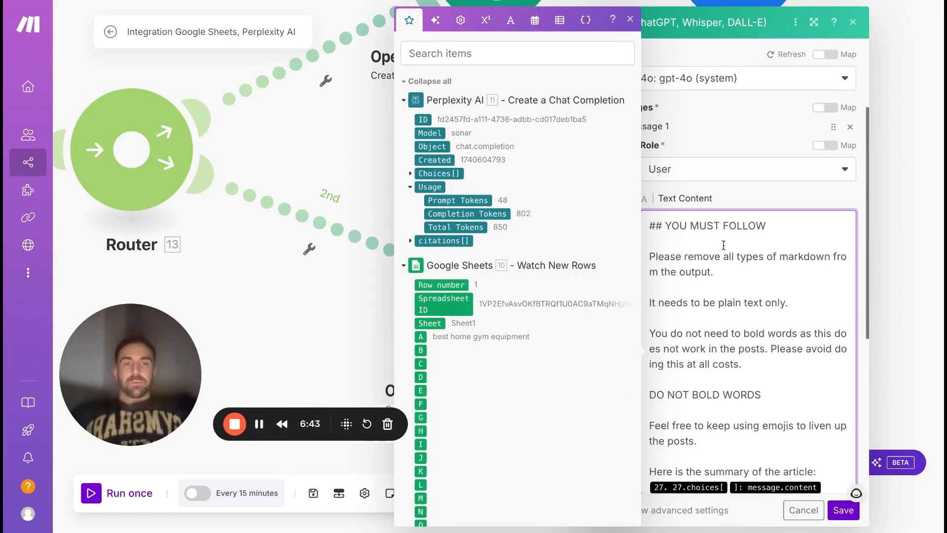
Review the LinkedIn prompt's role description, 3000-character limit, plain-text and no-bold rules, and its closing article summary line.
scroll(723, 245, "down", 5)
scroll(723, 245, "up", 5)
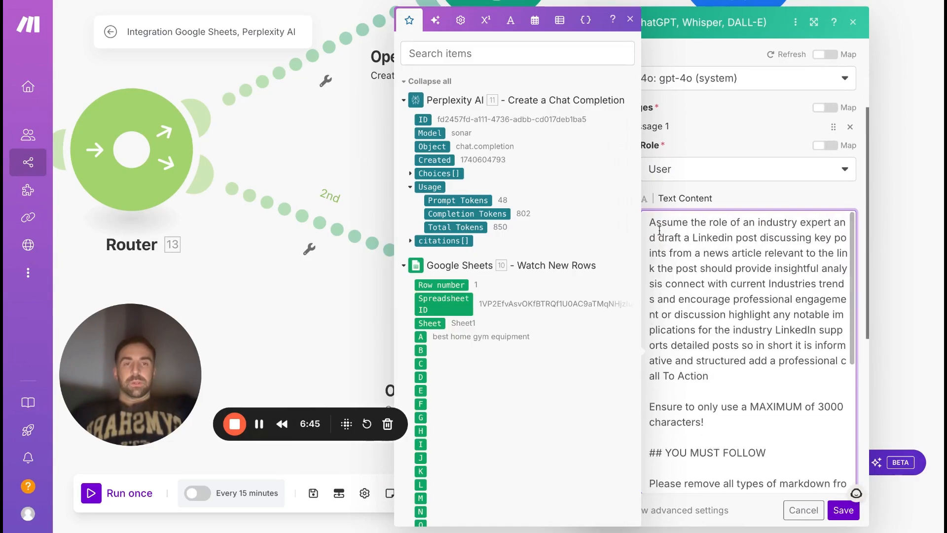
left_click(684, 248)
left_click(630, 19)
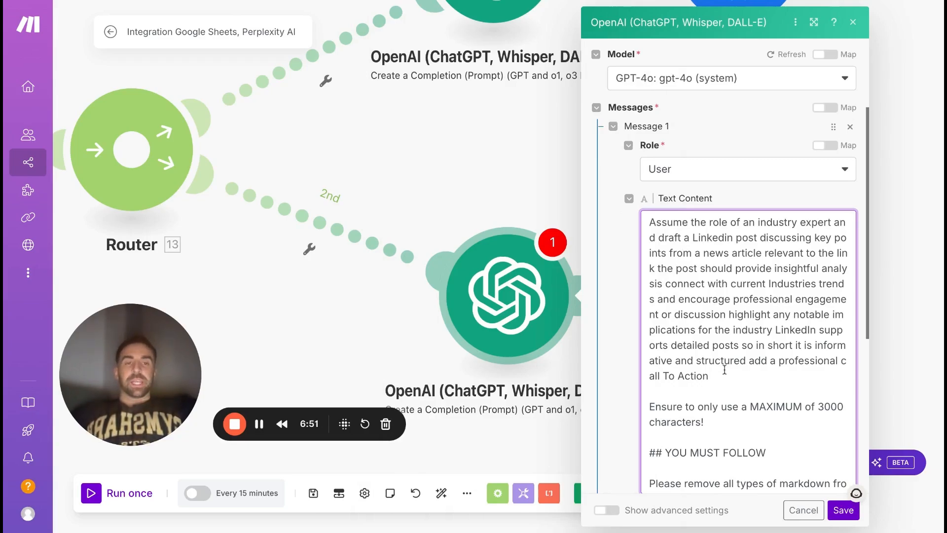
scroll(725, 370, "down", 1)
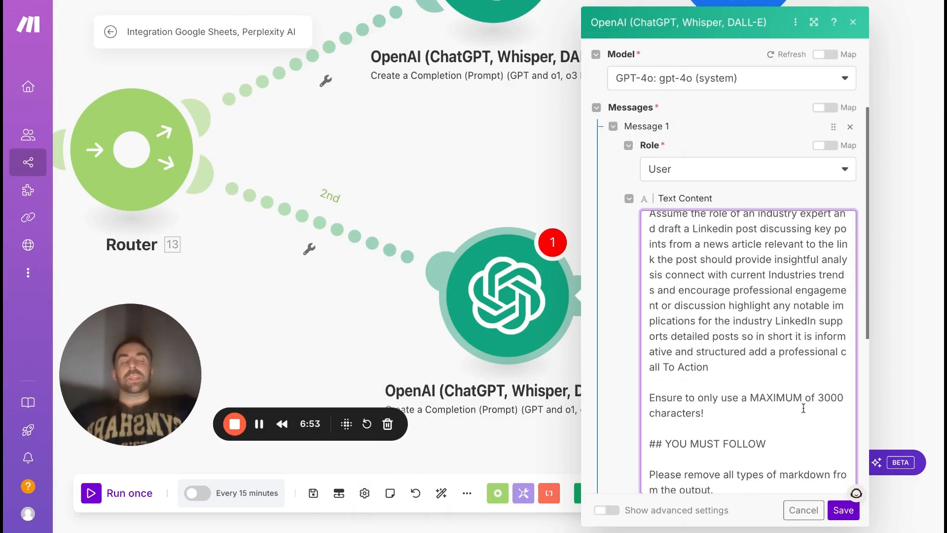
left_click(712, 416)
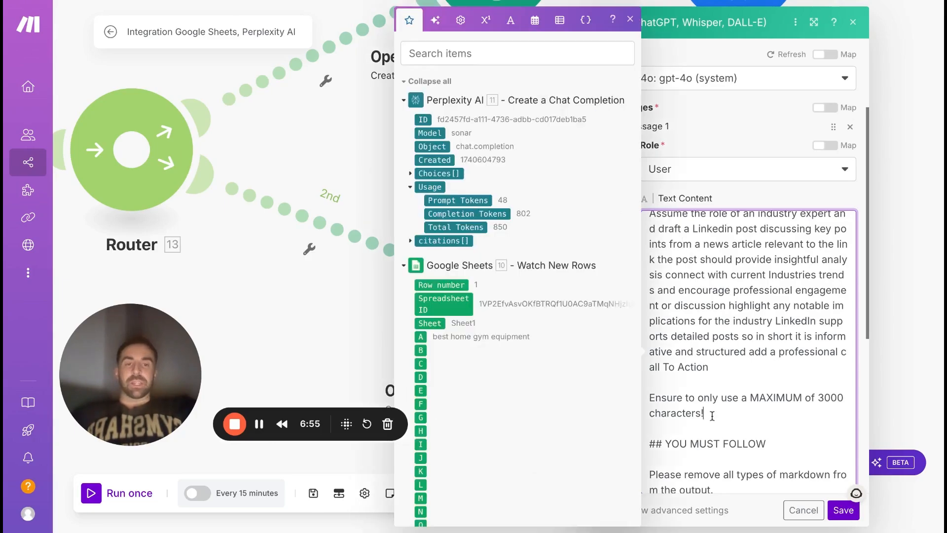
scroll(729, 406, "down", 5)
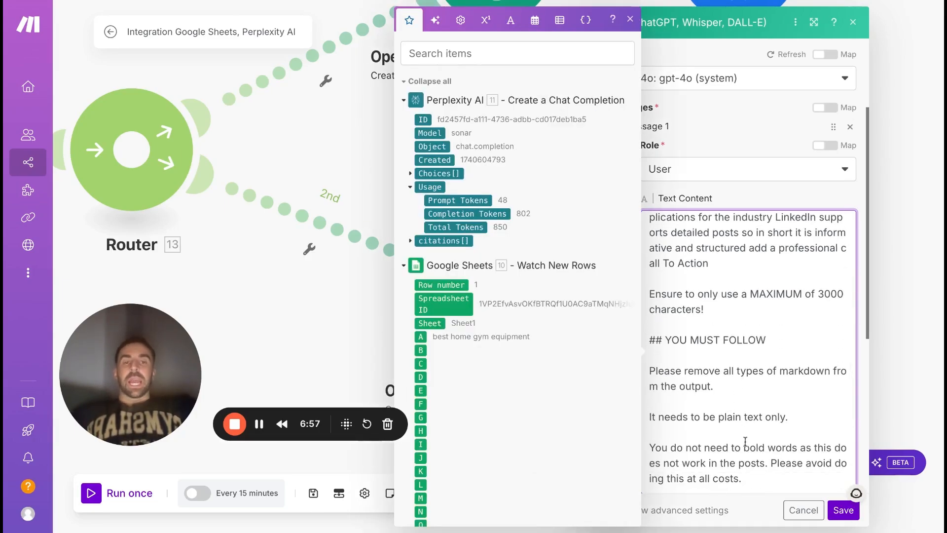
scroll(738, 402, "down", 5)
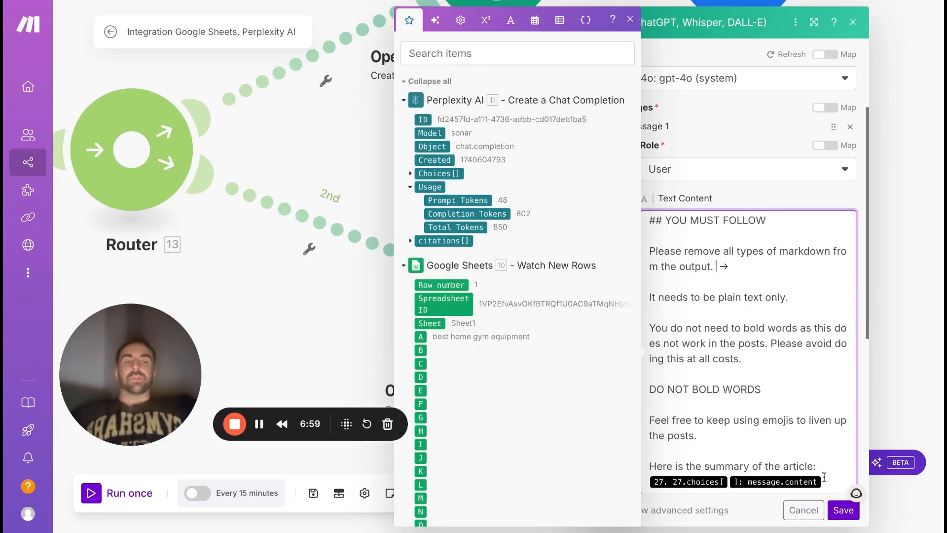
Replace the old variable ending the LinkedIn prompt with Perplexity AI's Choices[] Message Content, and save the OpenAI module.
key("BackSpace")
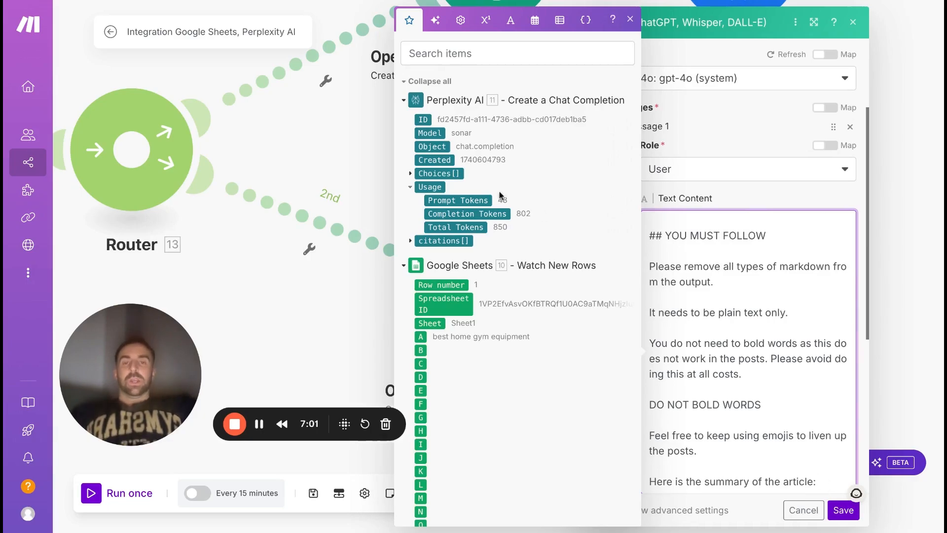
scroll(425, 265, "down", 2)
scroll(424, 265, "up", 1)
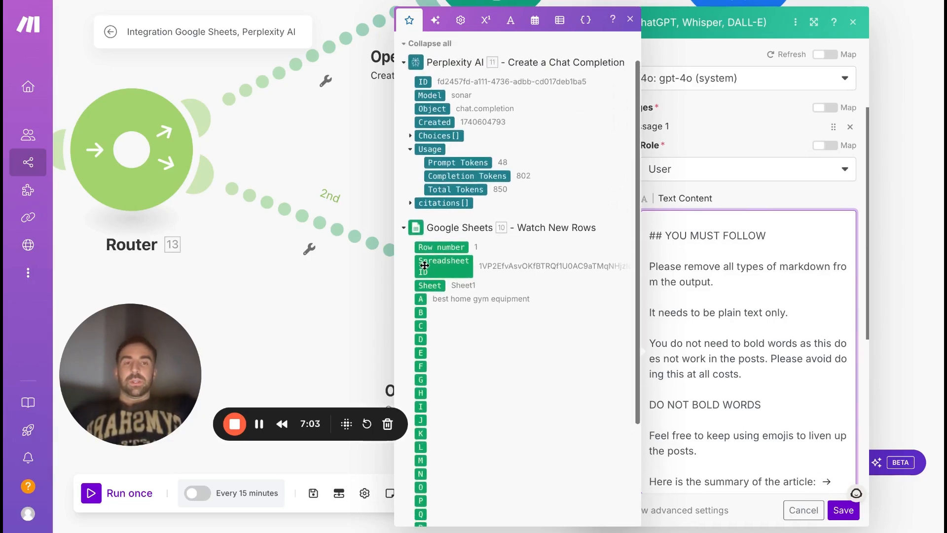
scroll(425, 265, "up", 1)
left_click(417, 174)
left_click(422, 215)
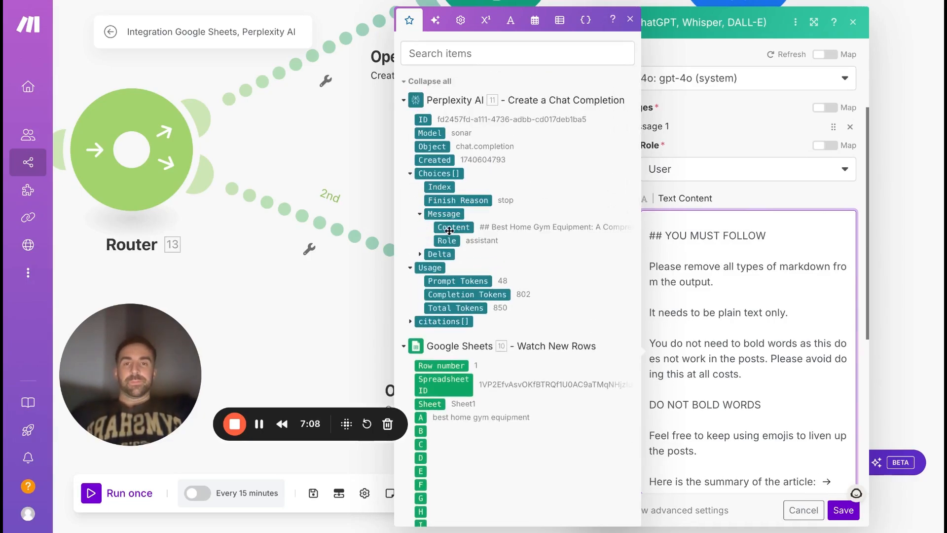
left_click(449, 229)
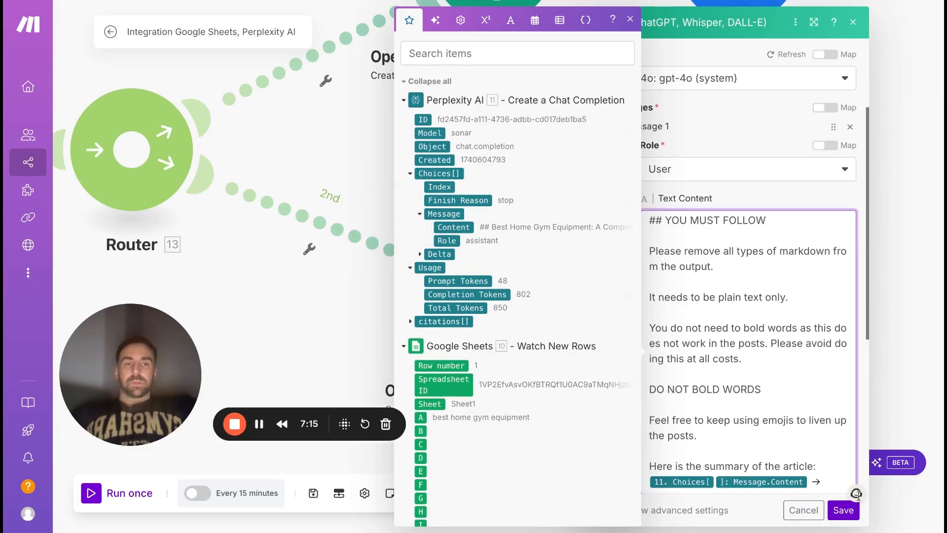
left_click(843, 513)
Add a LinkedIn Create a User Text Post module after the second-route OpenAI module.
scroll(660, 264, "down", 2)
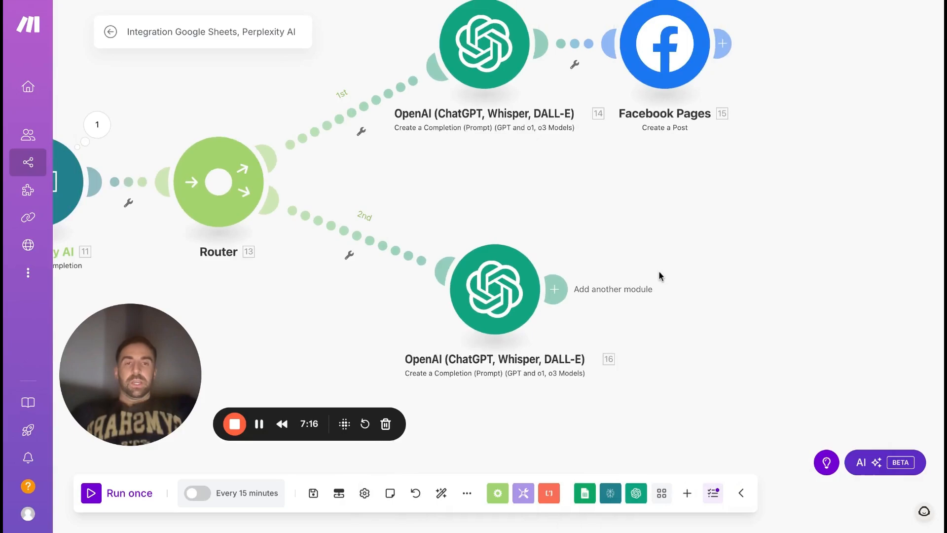
left_click(566, 288)
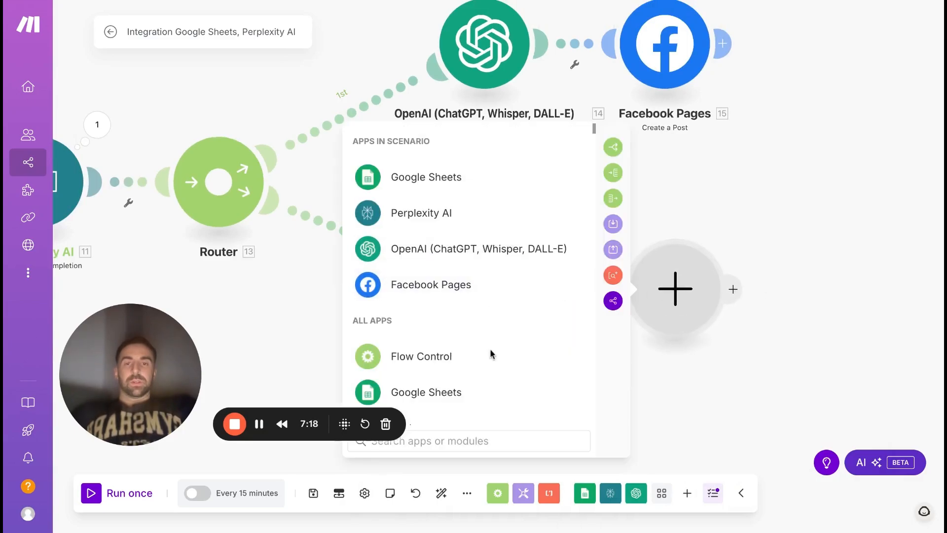
type("linkedin")
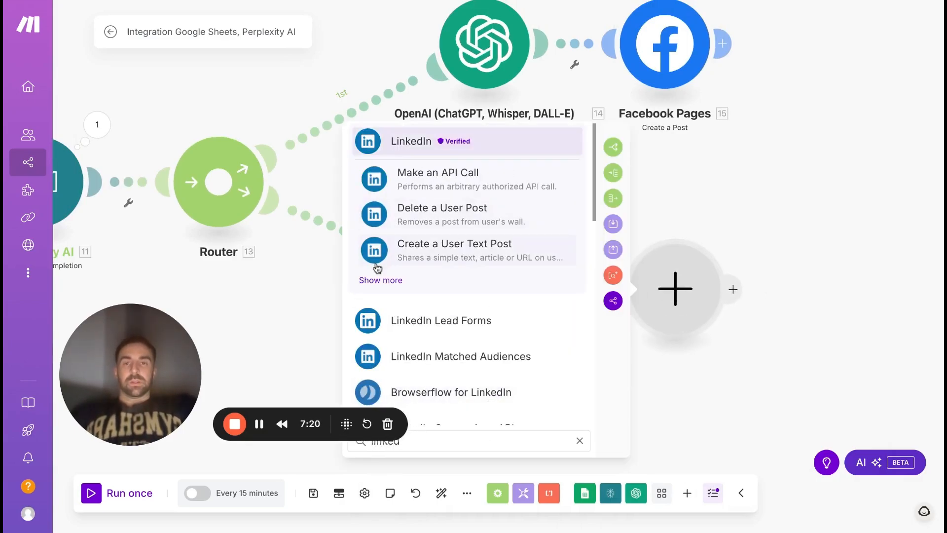
left_click(379, 277)
scroll(463, 374, "down", 1)
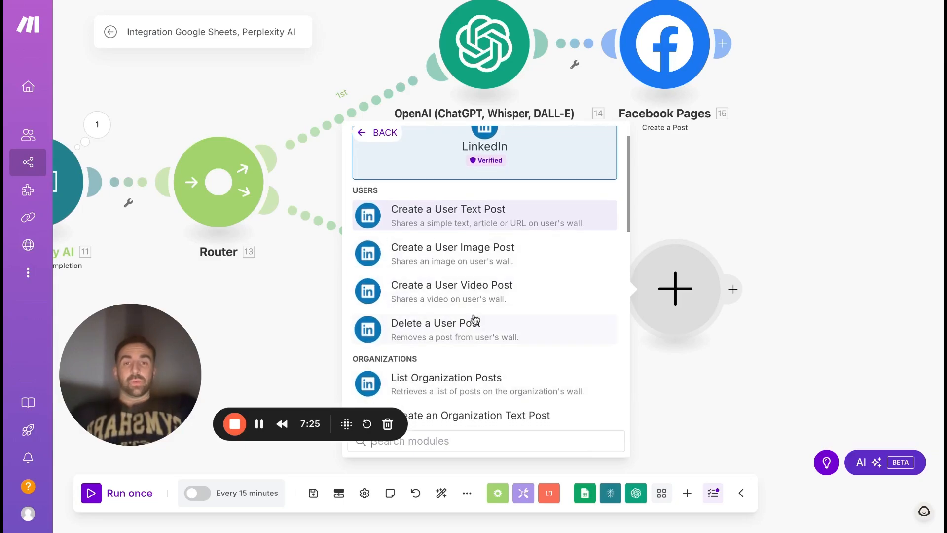
scroll(476, 321, "down", 1)
left_click(451, 183)
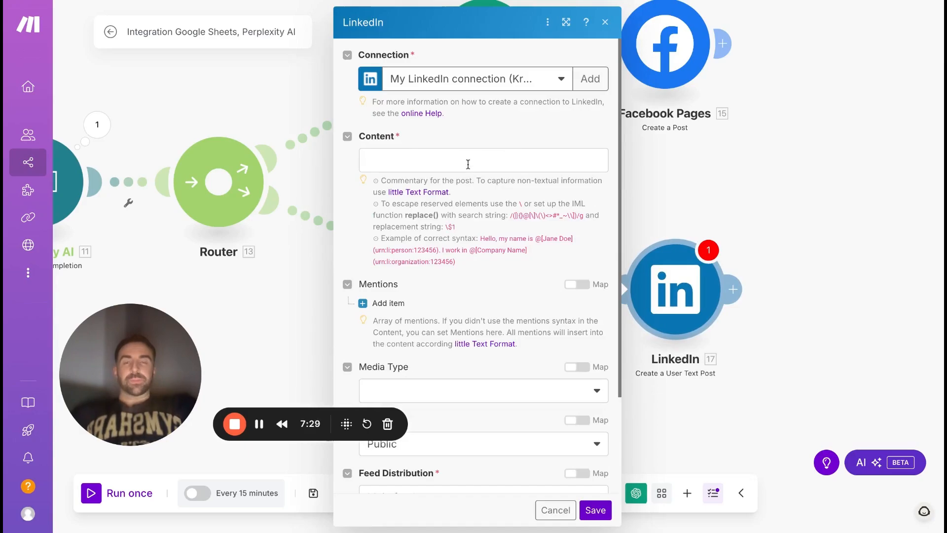
Map OpenAI's Choices[] Message Content into the LinkedIn post content, removing any wrongly inserted variables, and save the module.
left_click(468, 163)
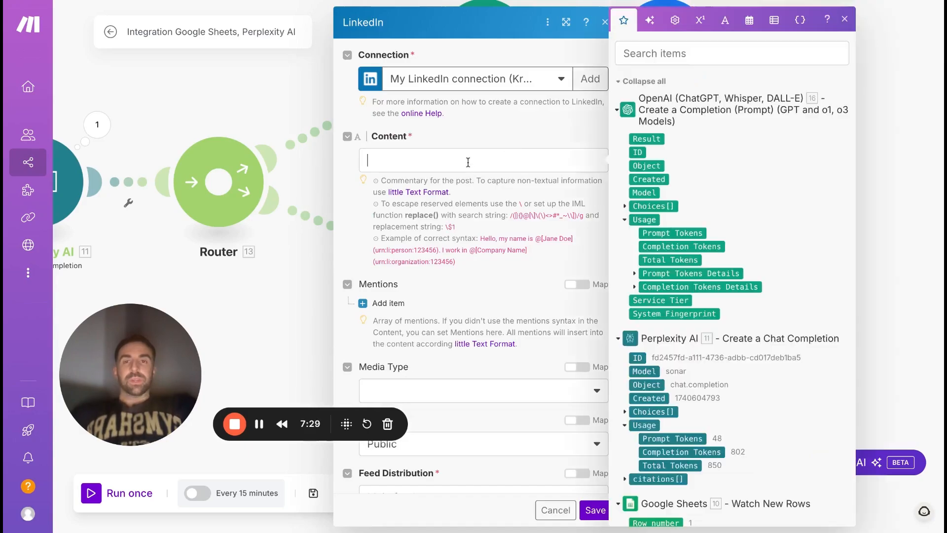
left_click(625, 207)
left_click(660, 274)
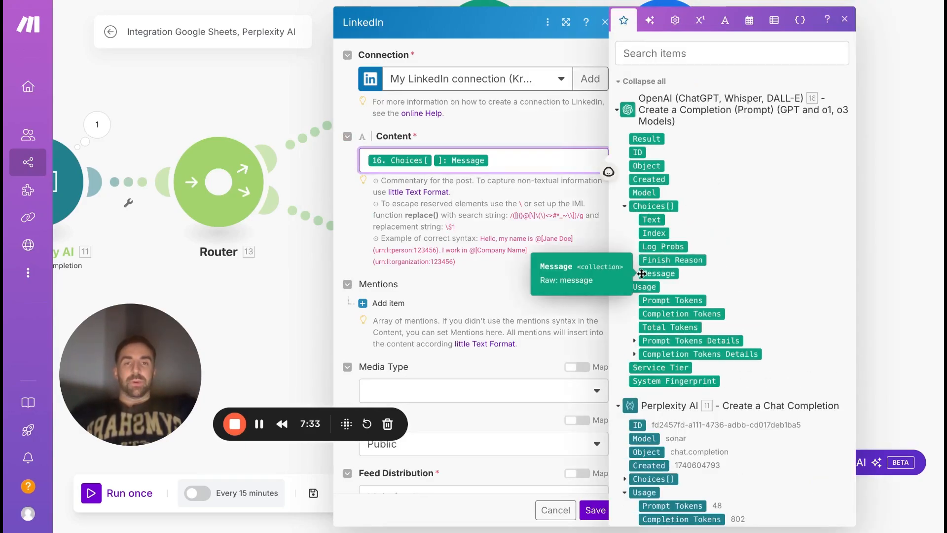
left_click(634, 273)
left_click(662, 301)
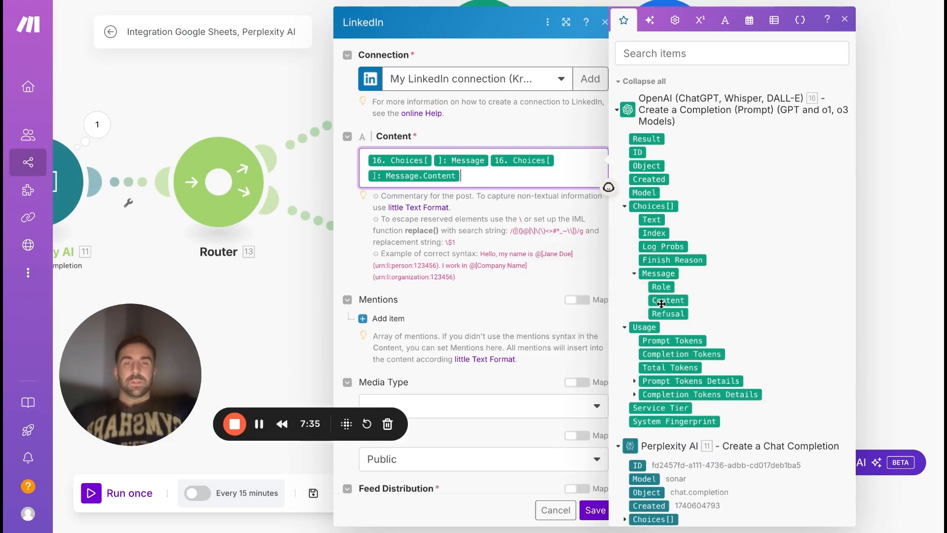
key("BackSpace")
key("BackSpace")
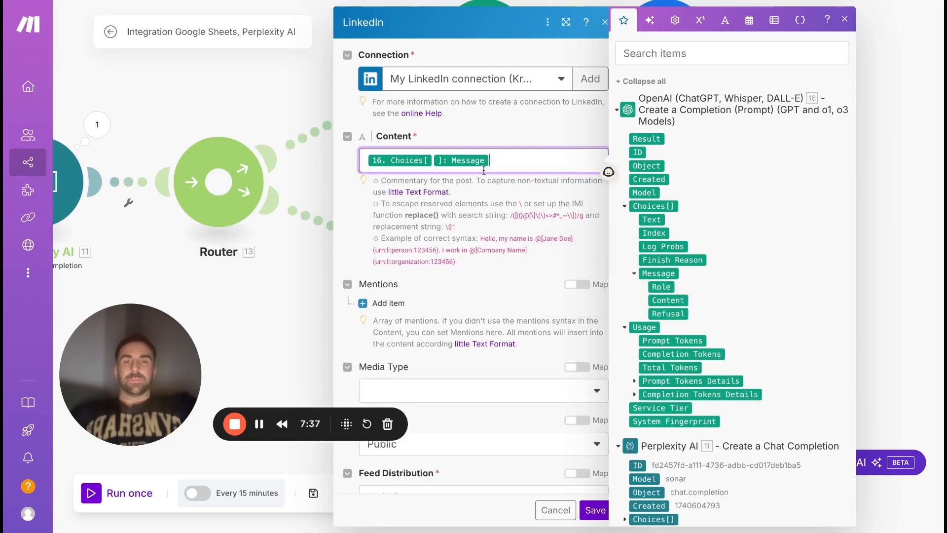
left_click(663, 300)
left_click(578, 215)
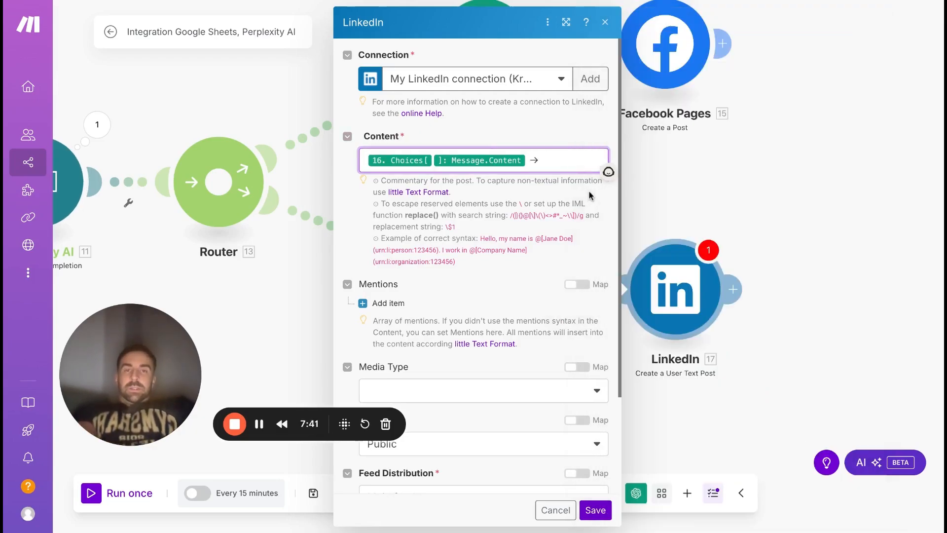
left_click(595, 509)
Move the Facebook Pages and LinkedIn modules farther from their OpenAI modules, and save the scenario.
scroll(692, 345, "down", 3)
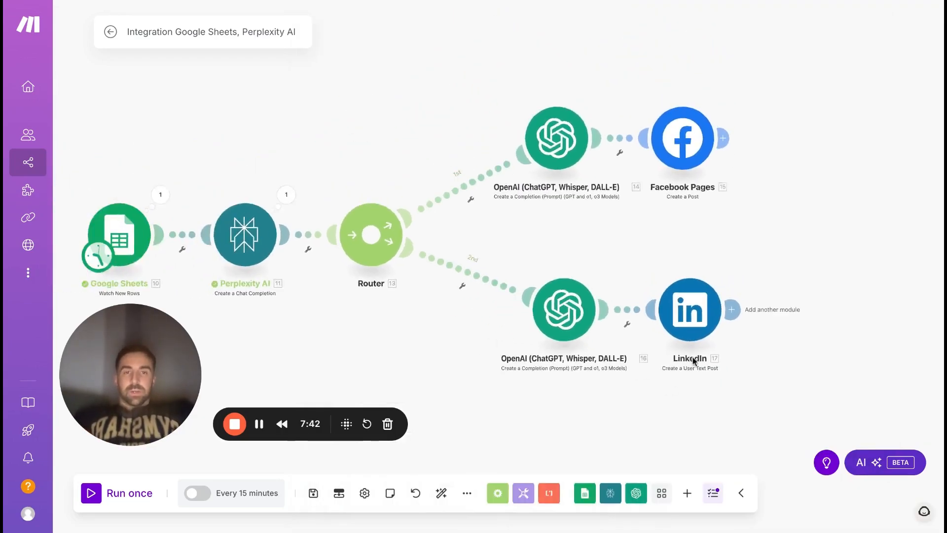
scroll(700, 331, "up", 2)
left_click_drag(704, 324, 755, 316)
left_click_drag(689, 130, 754, 129)
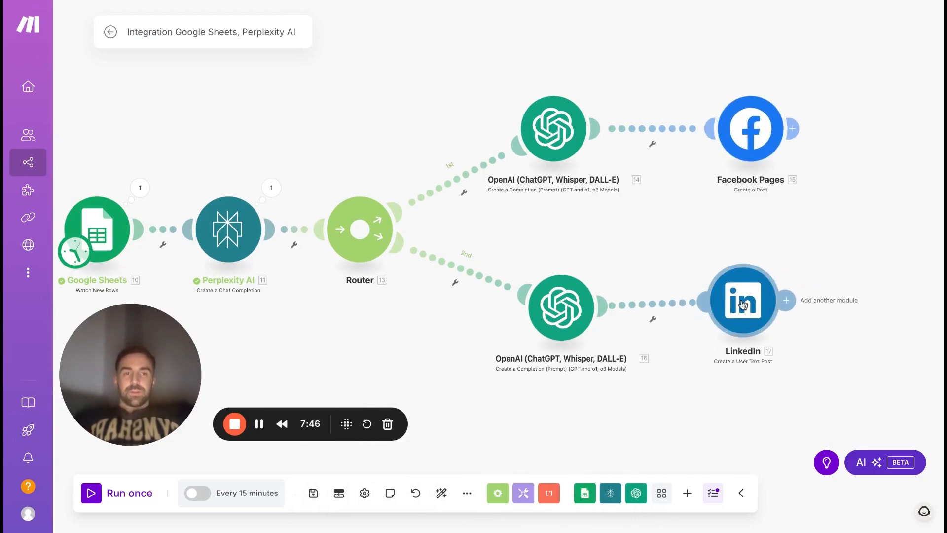
left_click_drag(744, 301, 743, 311)
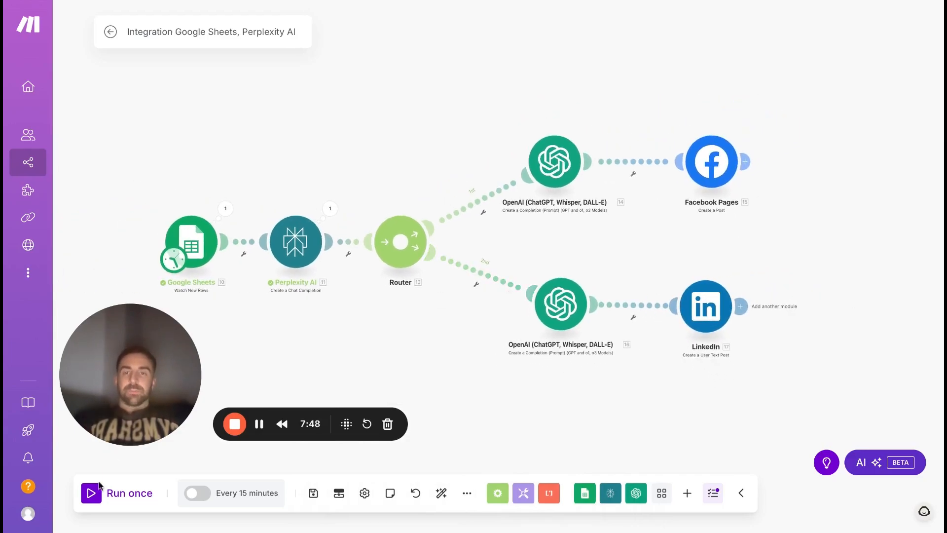
left_click(314, 499)
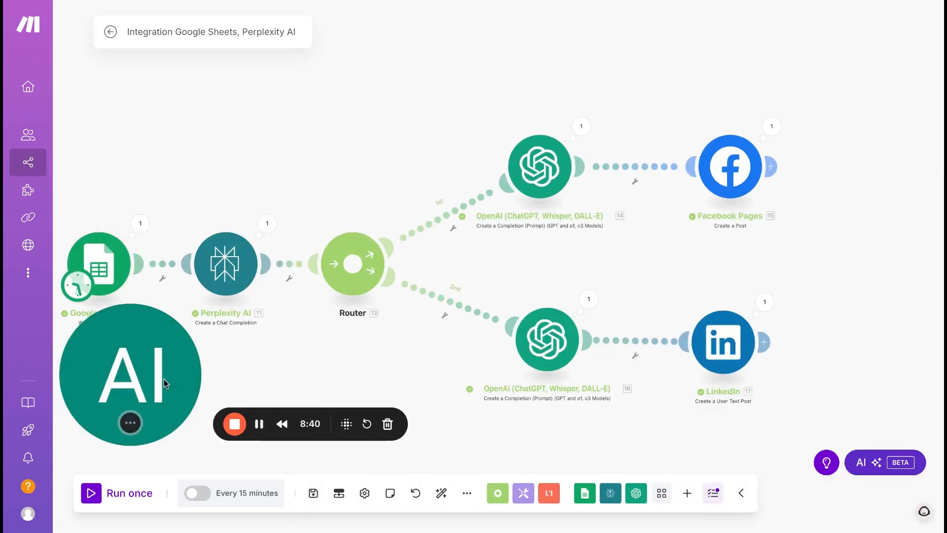
left_click_drag(164, 378, 165, 413)
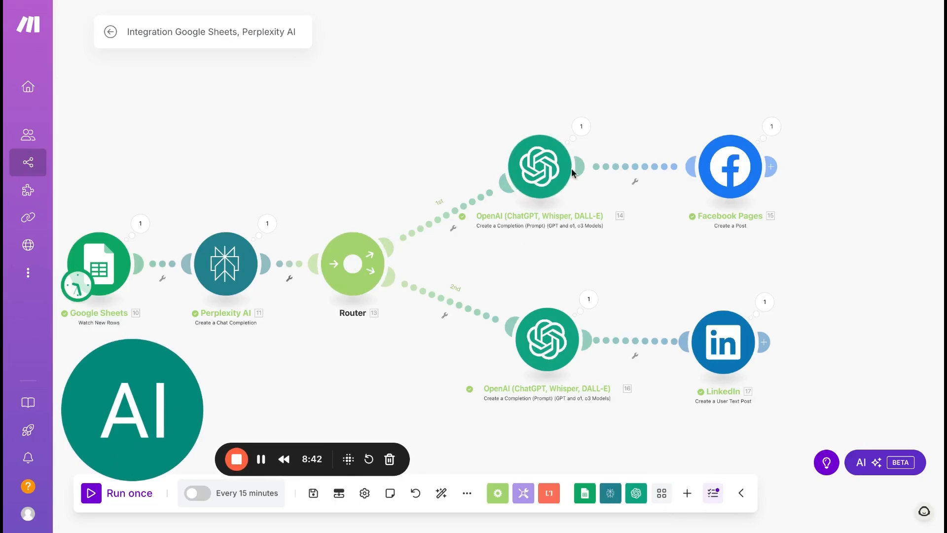
Inspect the Facebook Pages module's run details and read the full message in its input bundle.
left_click(772, 130)
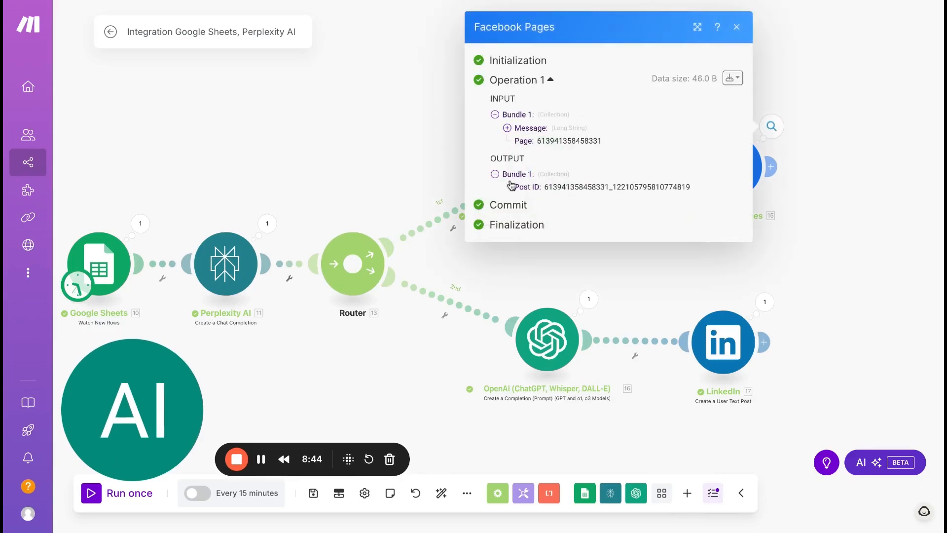
left_click(507, 128)
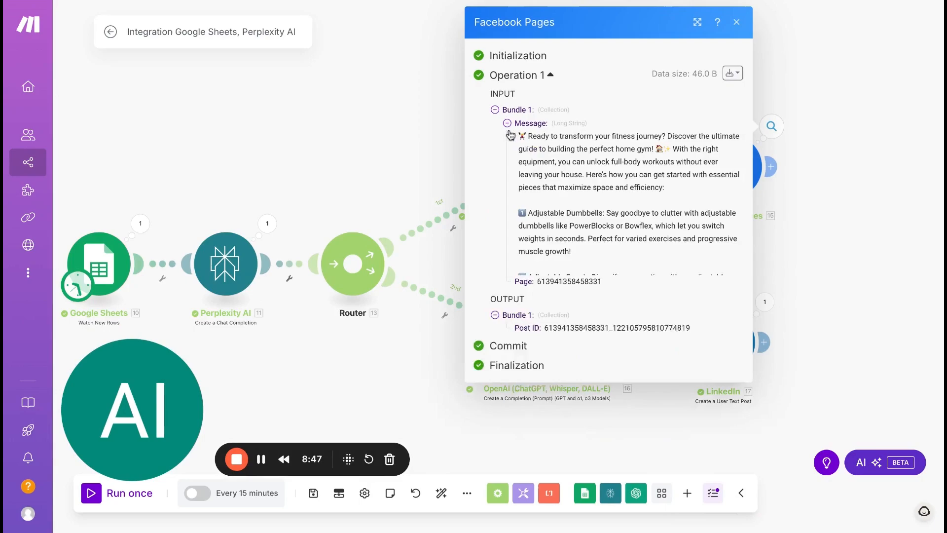
scroll(582, 309, "down", 1)
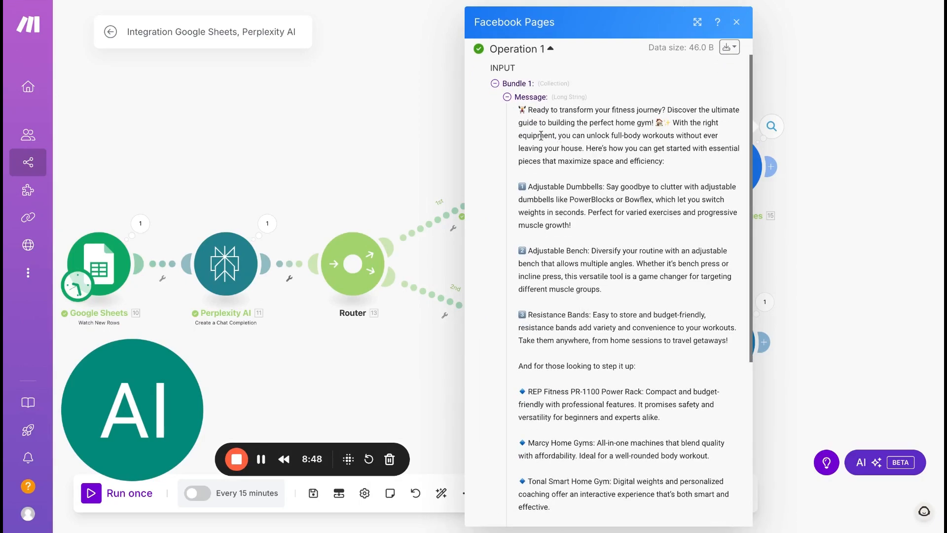
scroll(621, 245, "down", 1)
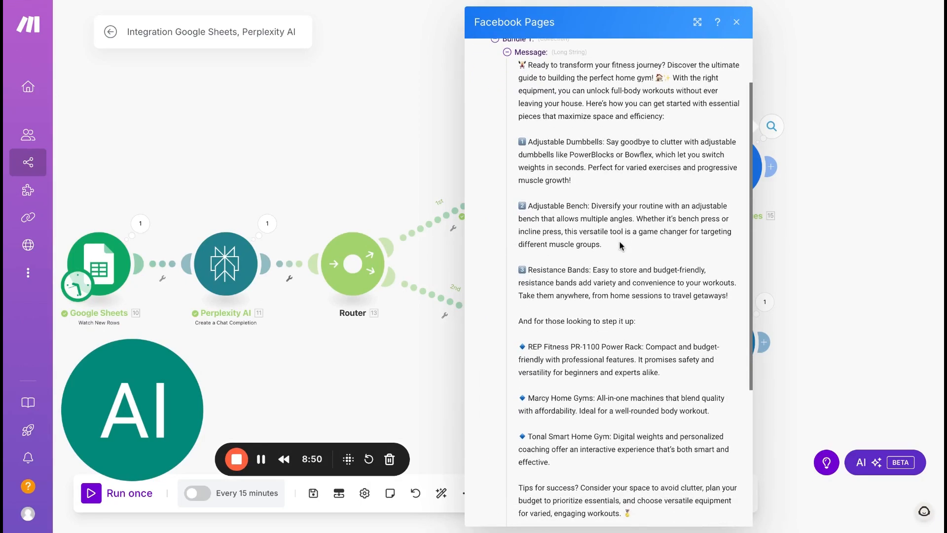
Switch to Facebook and review the newly published home gym post from its opening line to its hashtags.
key("ctrl+Tab")
scroll(511, 230, "up", 1)
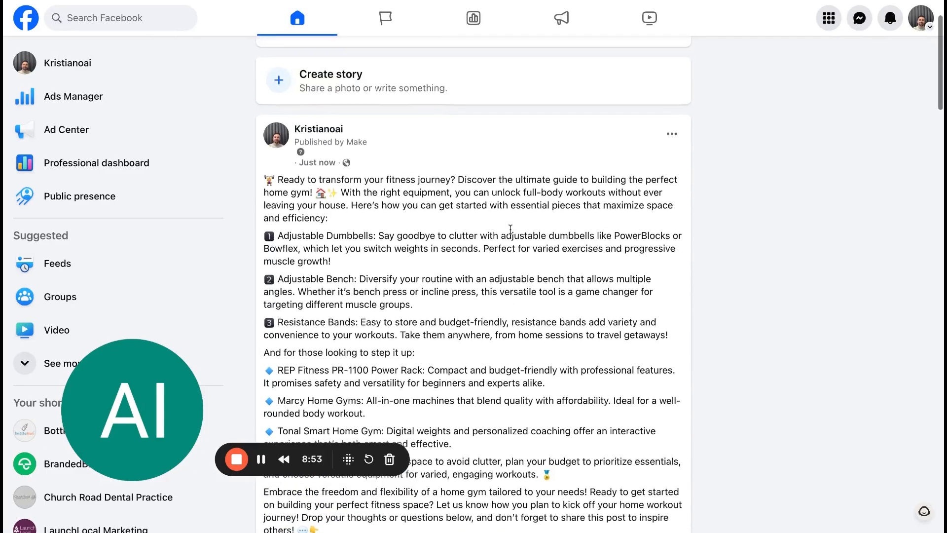
scroll(510, 229, "down", 2)
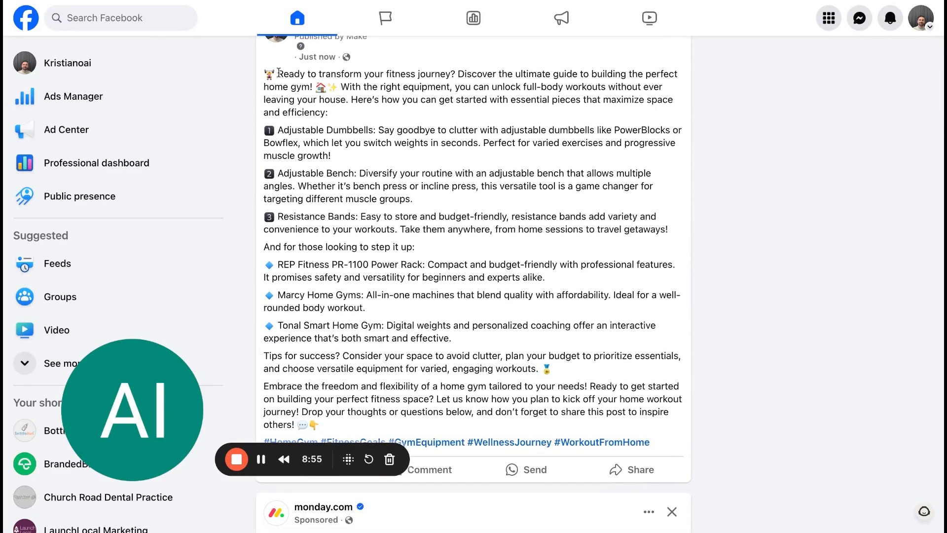
left_click_drag(278, 73, 465, 265)
left_click(279, 73)
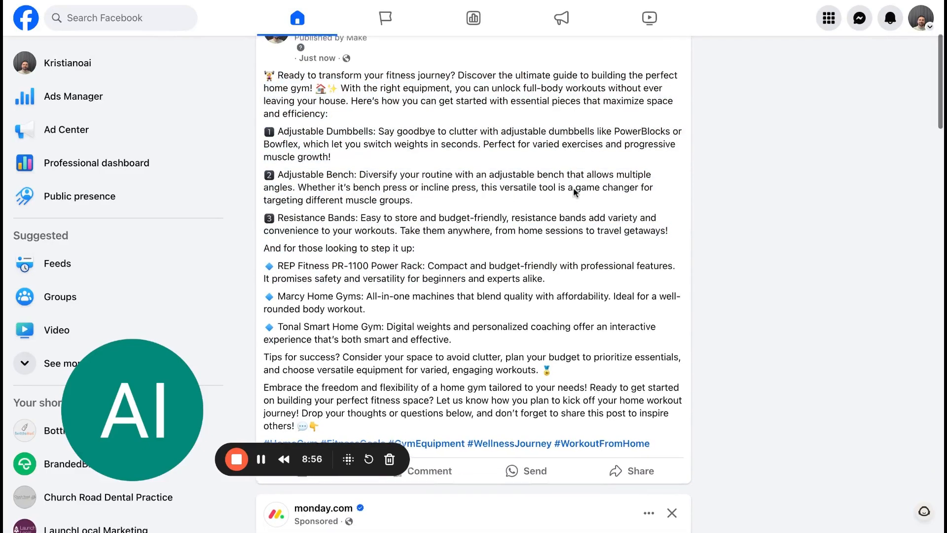
scroll(576, 237, "up", 1)
scroll(536, 254, "down", 2)
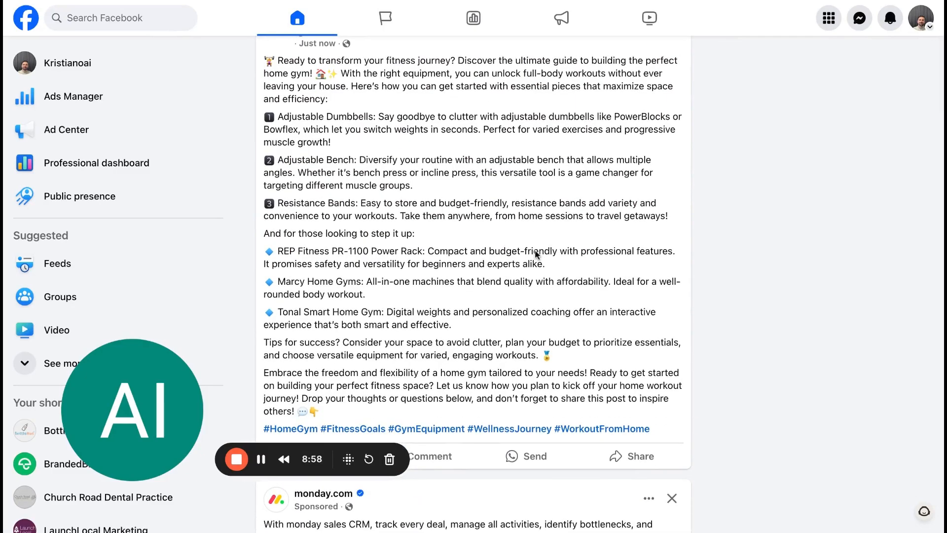
scroll(537, 254, "up", 1)
scroll(542, 247, "up", 1)
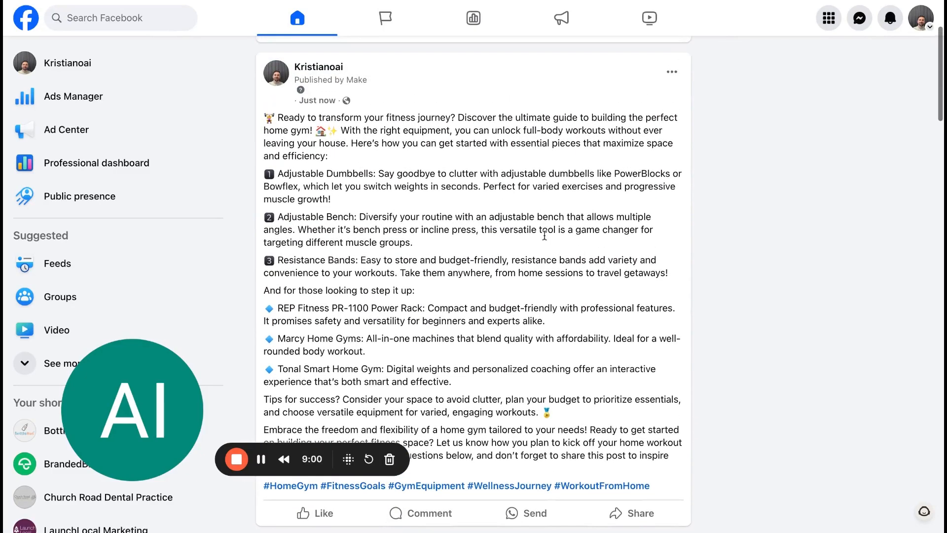
left_click(672, 72)
left_click(394, 291)
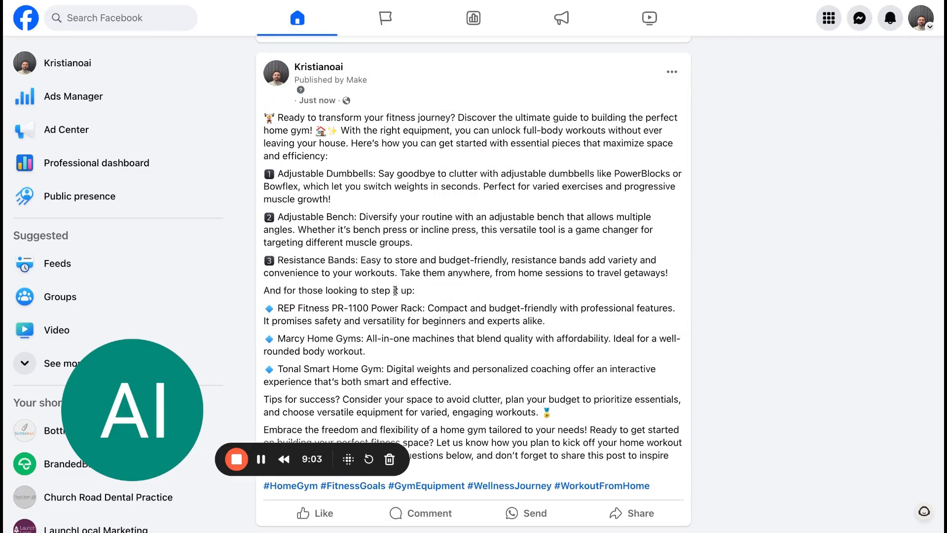
scroll(465, 307, "down", 2)
scroll(291, 278, "up", 3)
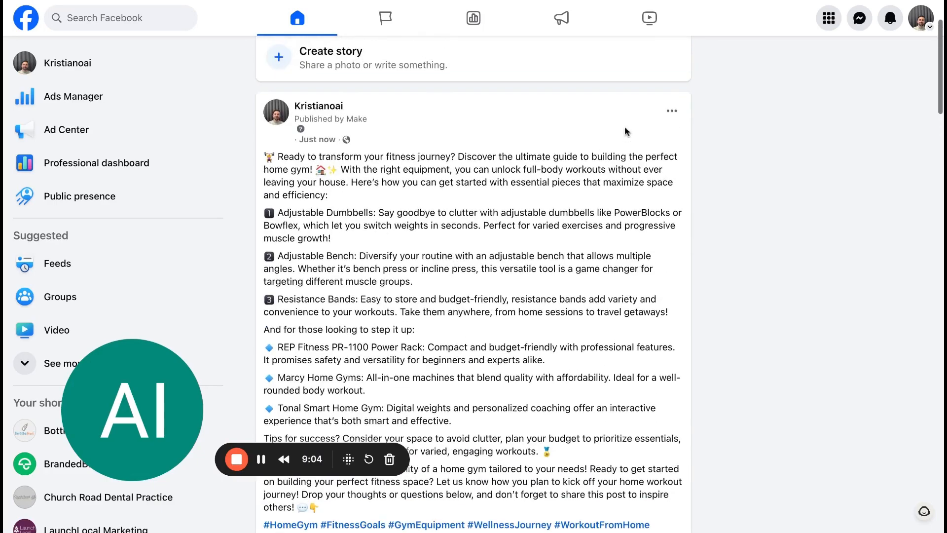
left_click(672, 110)
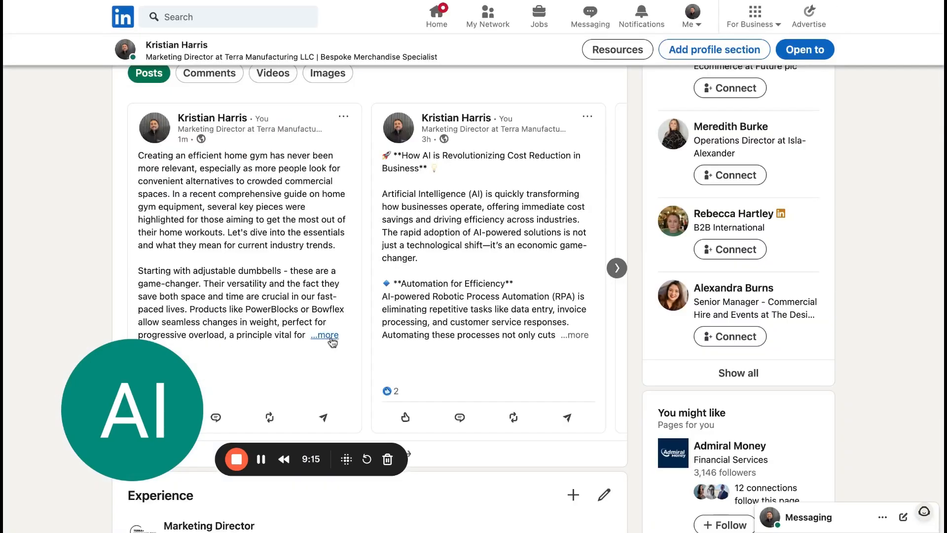
Open the full home gym post on LinkedIn and review its text, closing questions and hashtags.
left_click(328, 338)
scroll(388, 236, "down", 3)
scroll(388, 235, "down", 5)
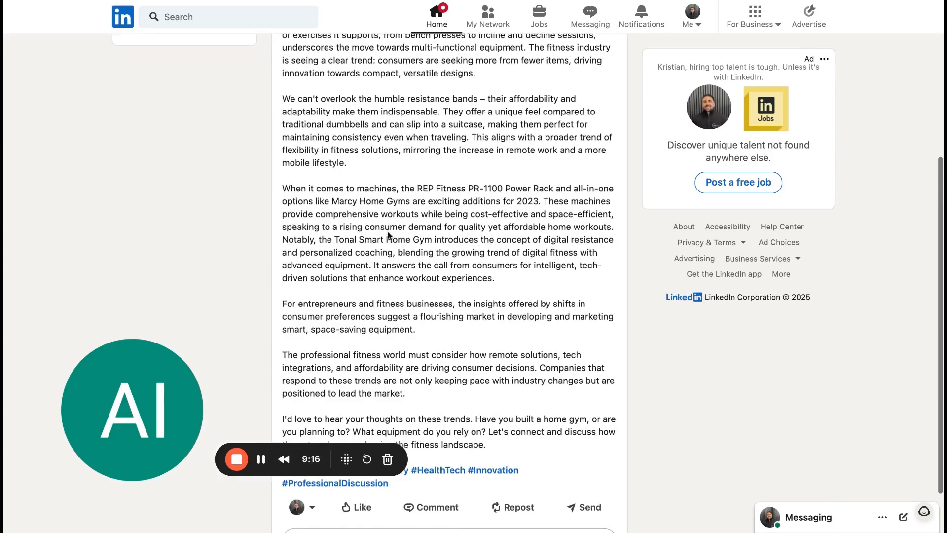
scroll(380, 291, "up", 6)
scroll(380, 291, "down", 2)
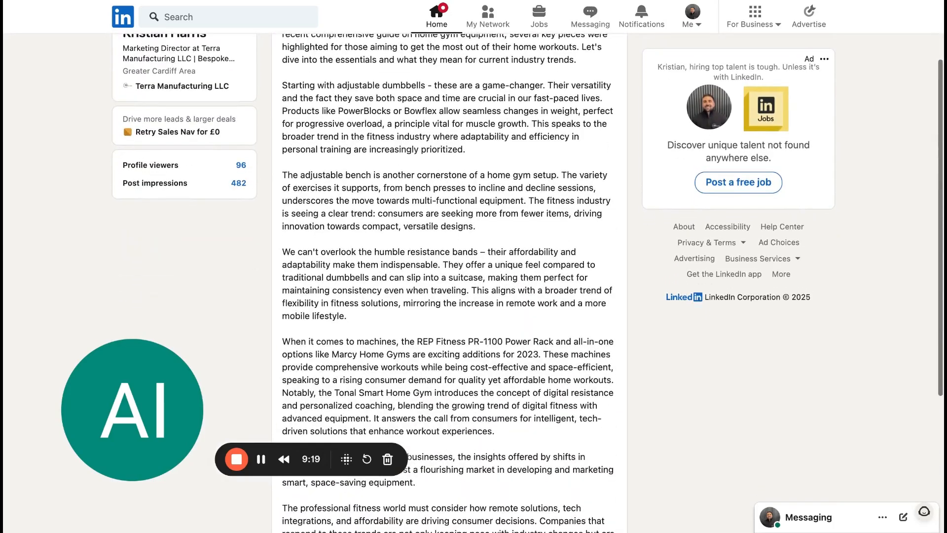
scroll(448, 286, "up", 2)
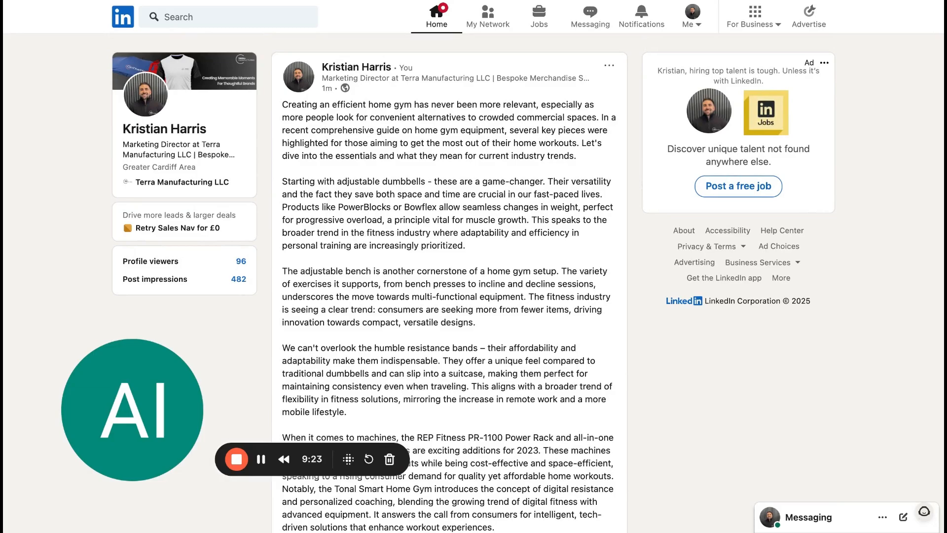
scroll(421, 299, "down", 1)
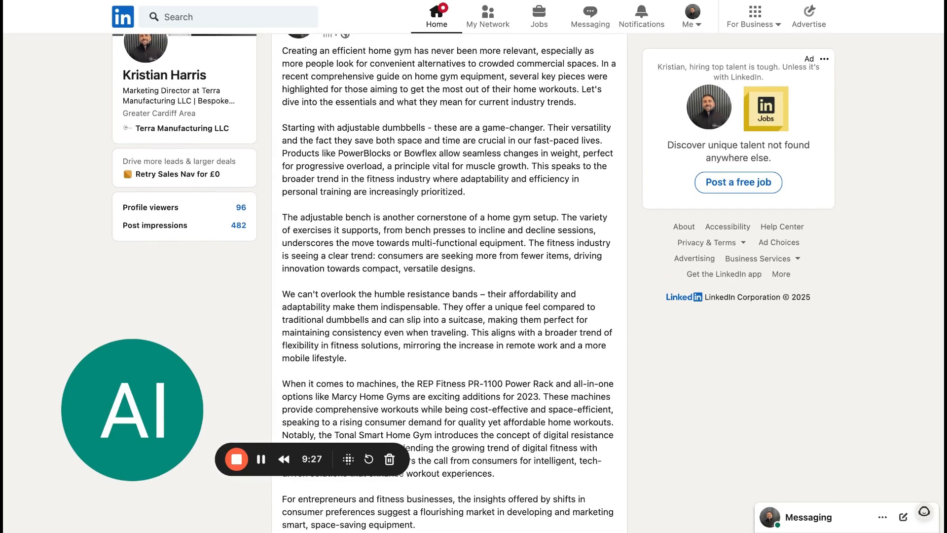
scroll(448, 281, "down", 3)
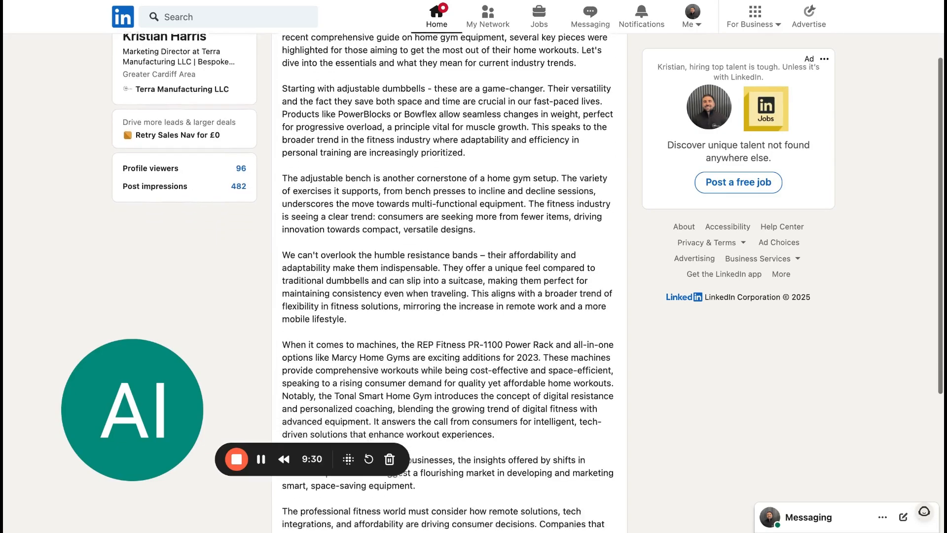
scroll(448, 281, "down", 1)
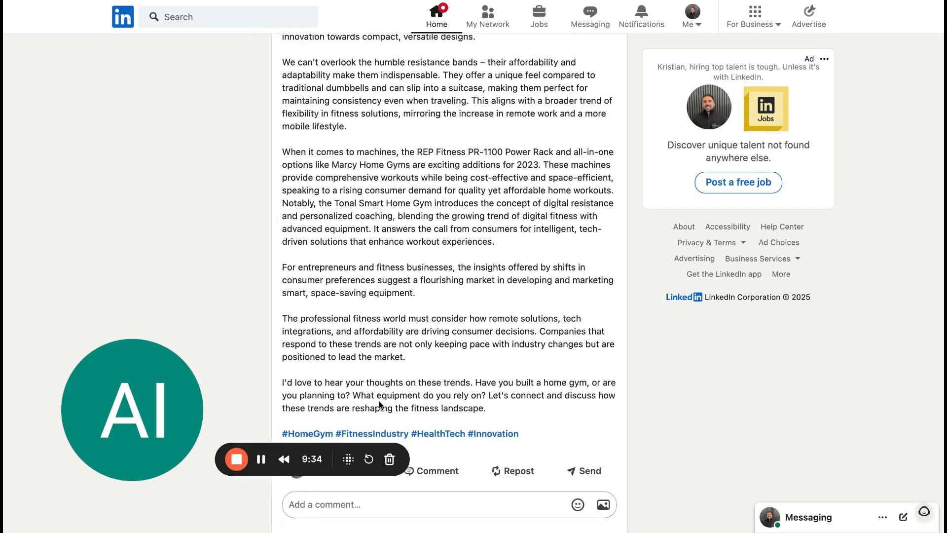
scroll(379, 405, "up", 1)
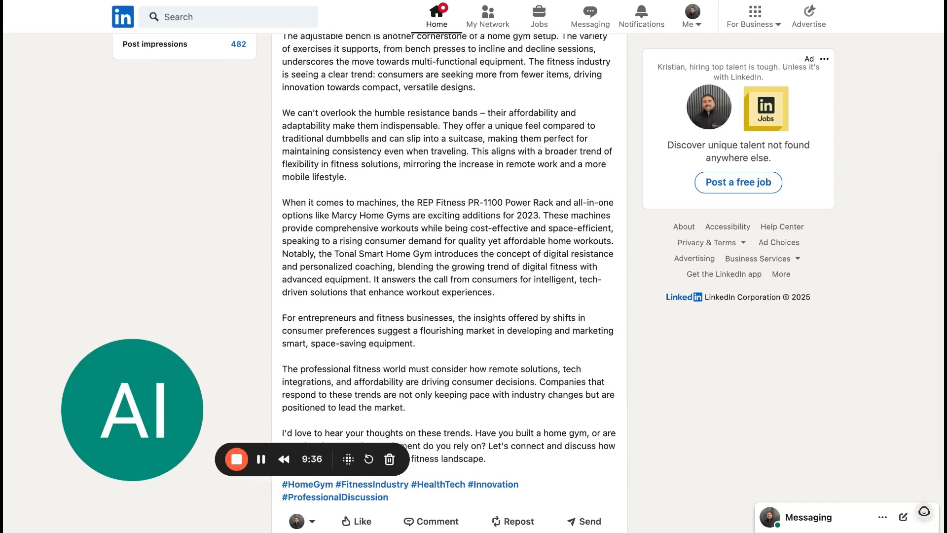
scroll(388, 269, "up", 1)
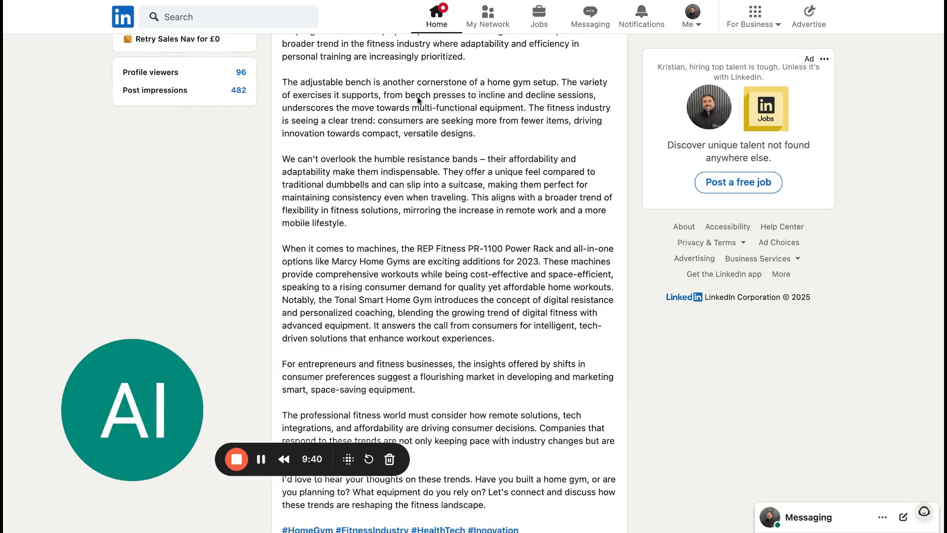
Switch to the Article Ideas 2.0 spreadsheet and select cell A3.
left_click(428, 1)
left_click(47, 141)
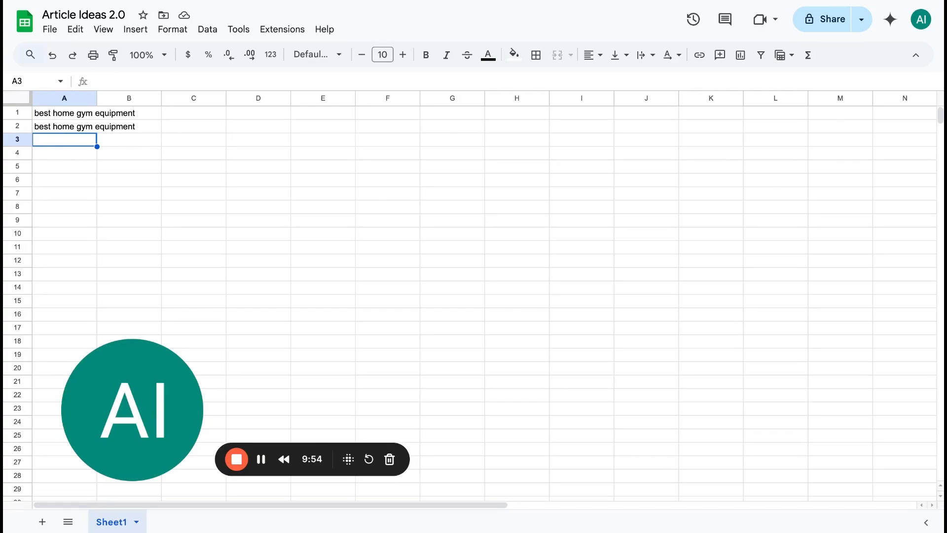
left_click(237, 458)
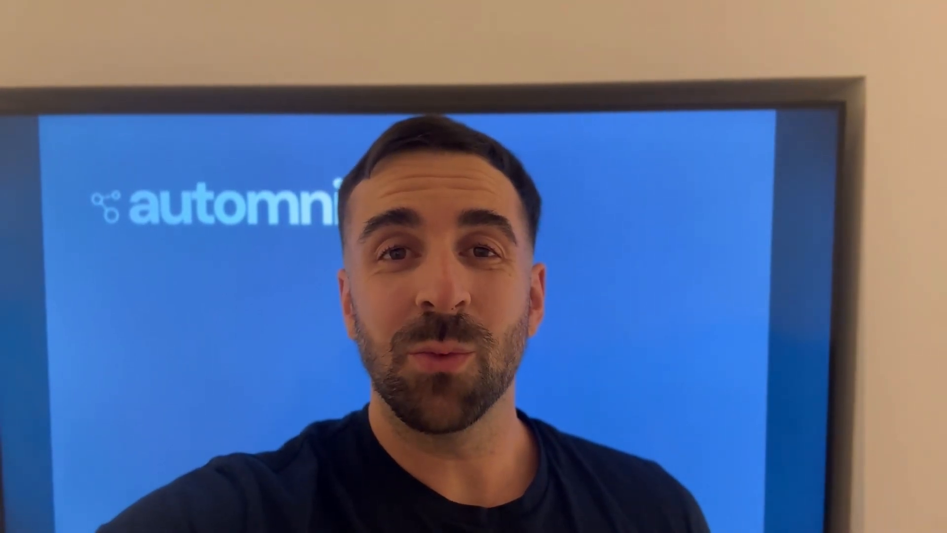